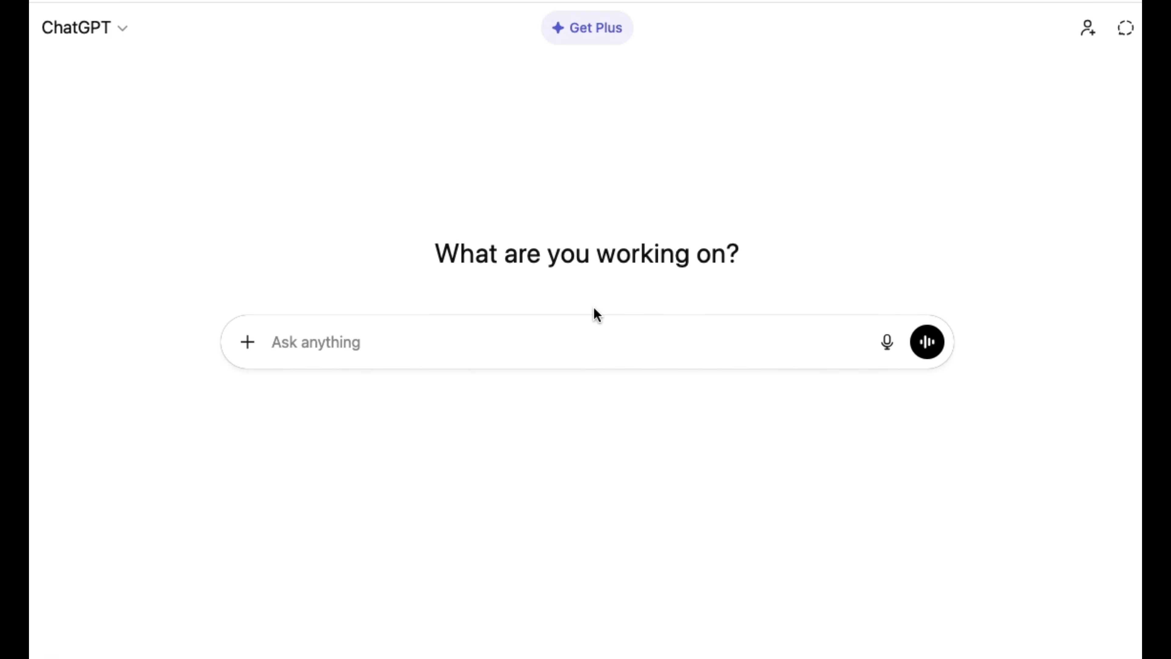
Submit a ChatGPT prompt for an ultra-realistic cinematic close-up portrait of a powerful politician with backlit glow, dark moody background and a negative prompt.
{"action": "type", "text": "Ultra-realistic cinematic close-up portrait of a powerful politician, head and shoulders framing, serious to slightly angry expression, intense focused eyes, smooth skin with minimal wrinkles, strong jawline. Backlit glow / rim light behind the head creating a dramatic halo effect, subtle light rays, dark moody background. High contrast lighting, sharp details, low saturation colors, cool cinematic tones. Modern YouTube documentary thumbnail style, trending 2024–2025 aesthetic, professional studio look, dramatic shadows, realistic skin texture, shallow depth of field, 8K quality, ultra sharp focus. ...Negative Prompt (Very Important) it should not have cartoon, illustration, painting, exaggerated wrinkles, smiling, soft lighting, low contrast, oversaturated colors, blur, distorted face, extra fingers, text, watermark, logo"}
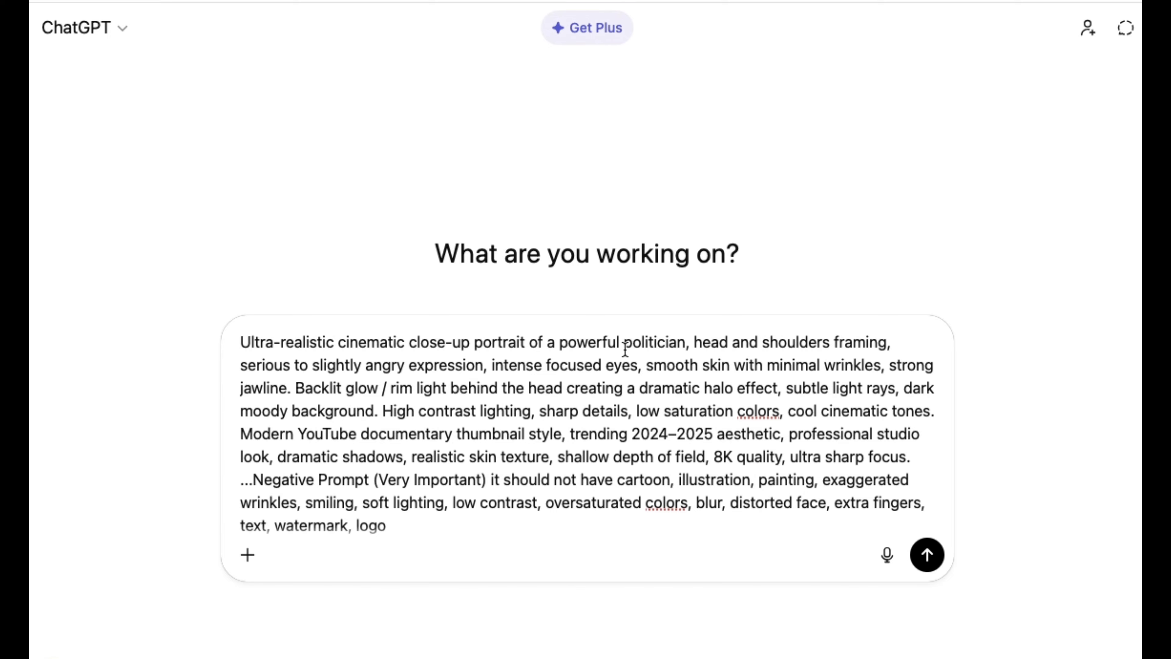
{"action": "left_click_drag", "start_coordinate": [621, 341], "coordinate": [686, 343]}
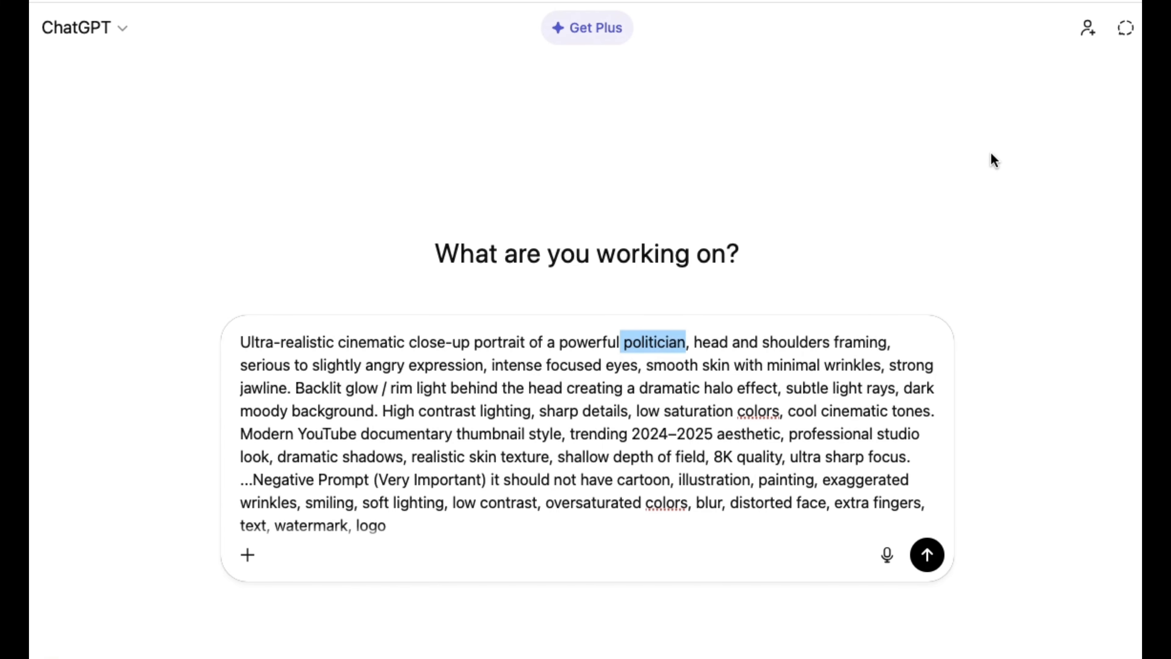
{"action": "left_click", "coordinate": [982, 153]}
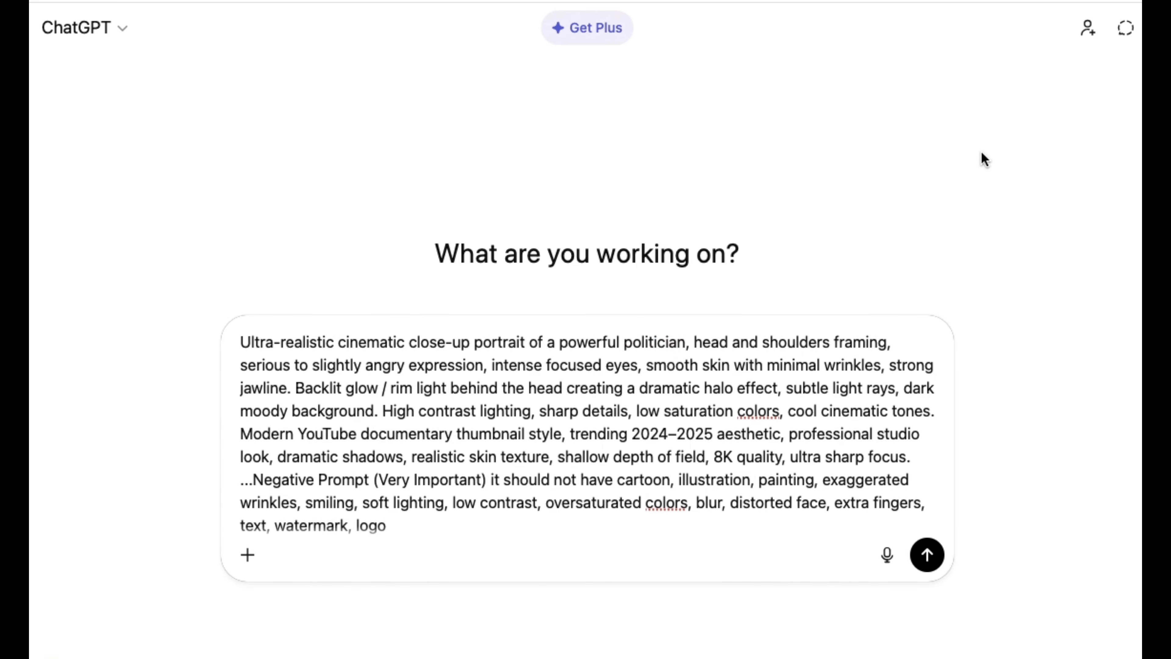
{"action": "key", "text": "Return"}
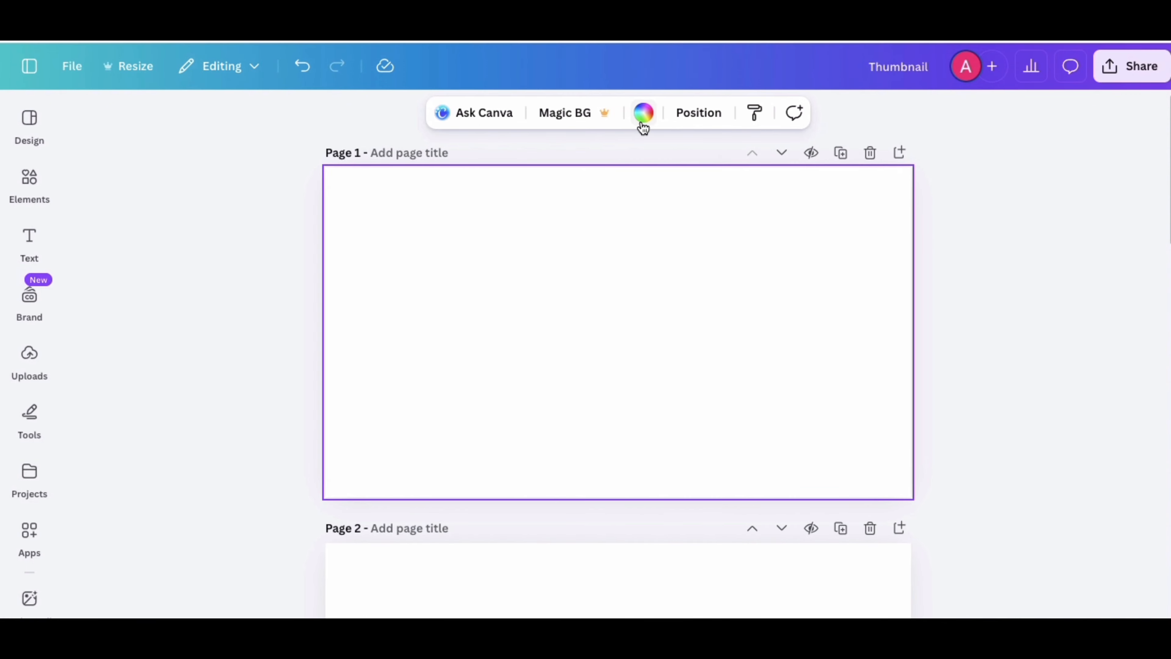
In the Canva thumbnail design, set the background colour of page 1 to black.
{"action": "left_click", "coordinate": [643, 114]}
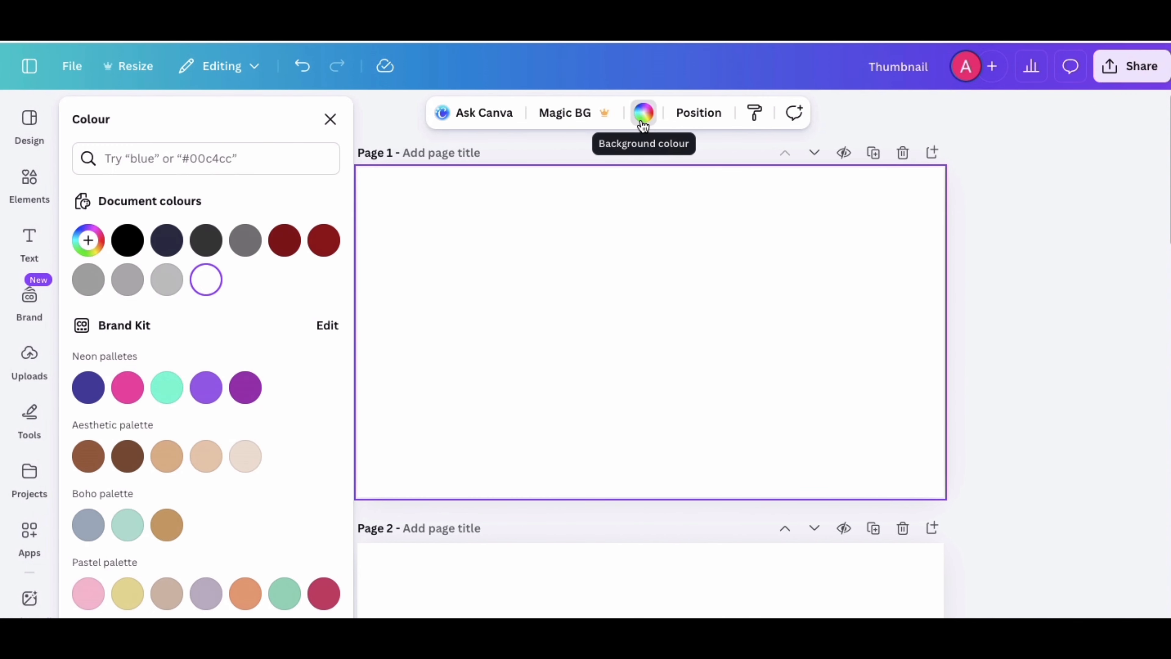
{"action": "left_click", "coordinate": [129, 242]}
{"action": "left_click", "coordinate": [330, 119]}
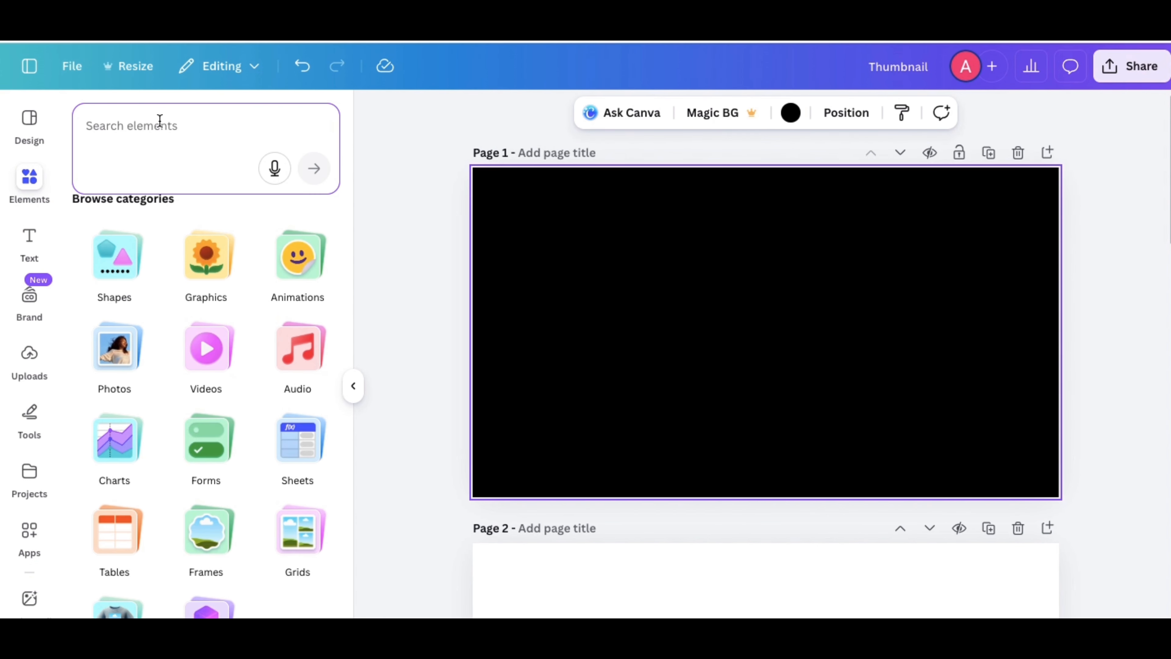
Search the elements for "crude oil mining" photos and add the crude oil barrels and the sunset pumpjack photos to page 1.
{"action": "type", "text": "crude oil"}
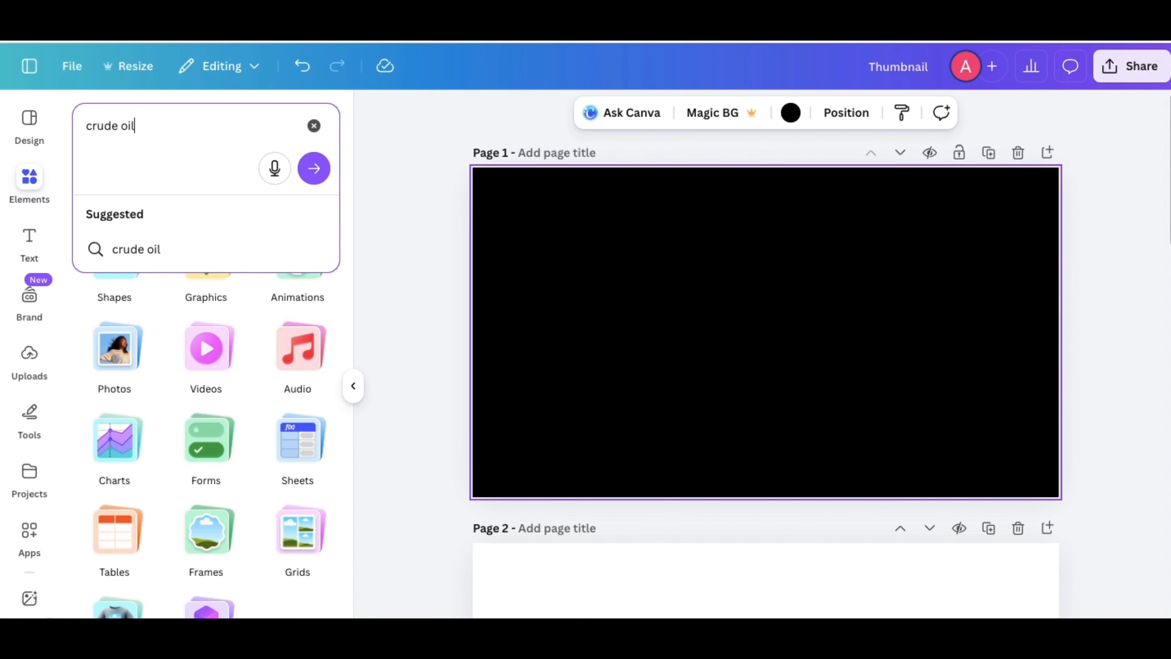
{"action": "type", "text": " mining"}
{"action": "key", "text": "Return"}
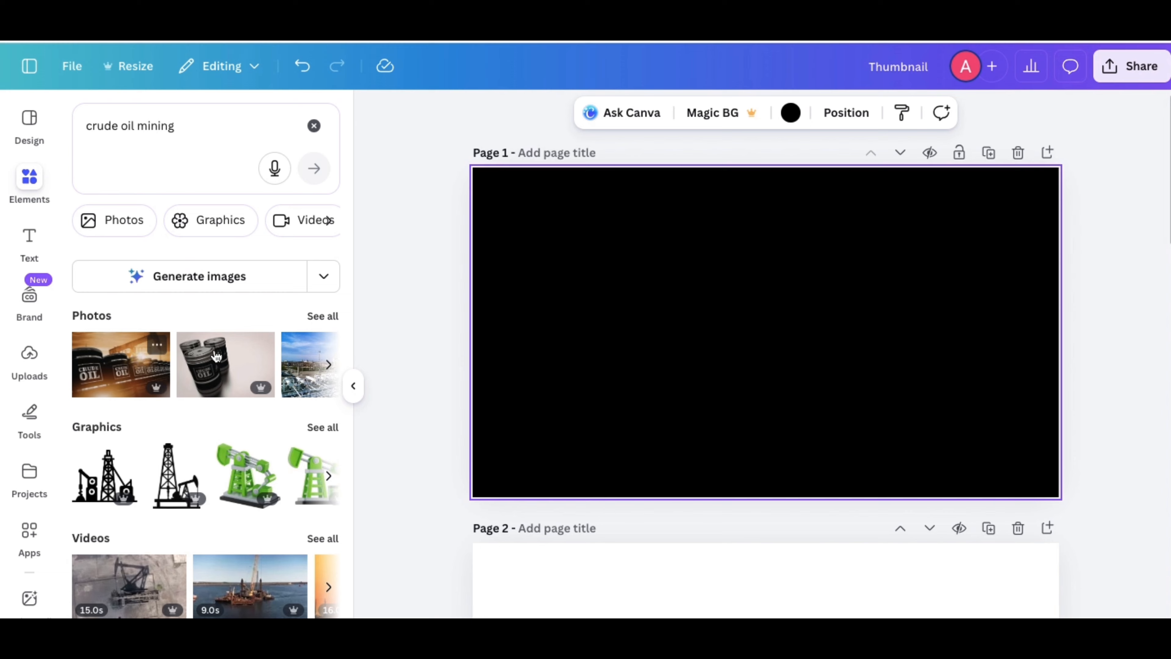
{"action": "left_click", "coordinate": [314, 317]}
{"action": "scroll", "coordinate": [226, 521], "scroll_direction": "down", "scroll_amount": 2}
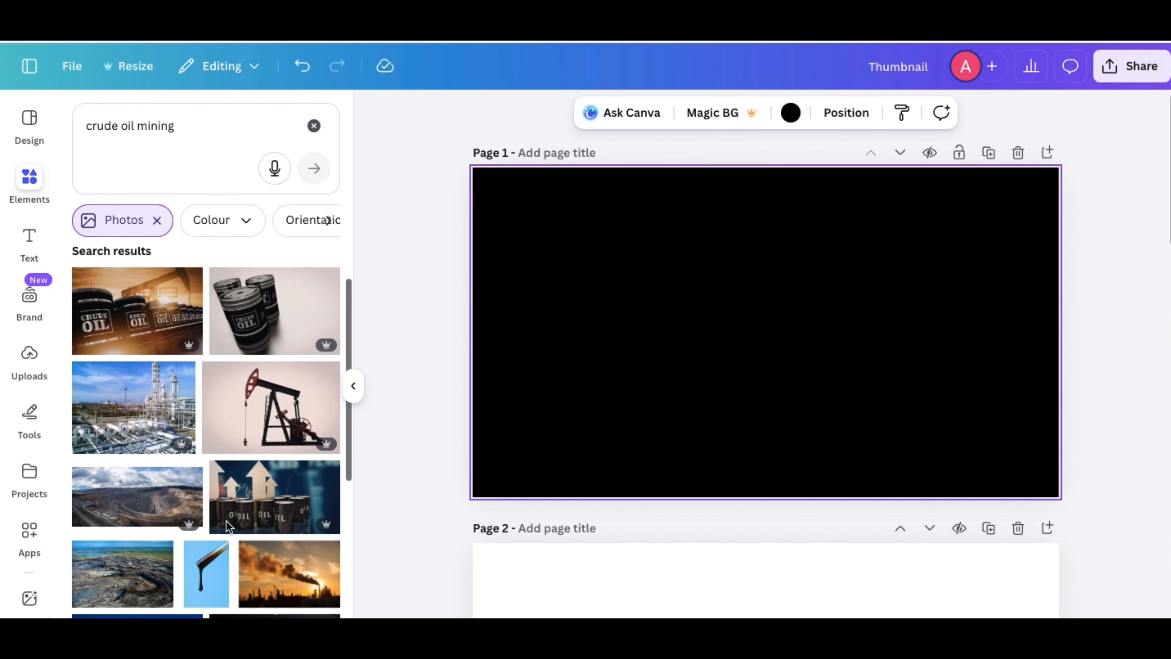
{"action": "left_click", "coordinate": [257, 310]}
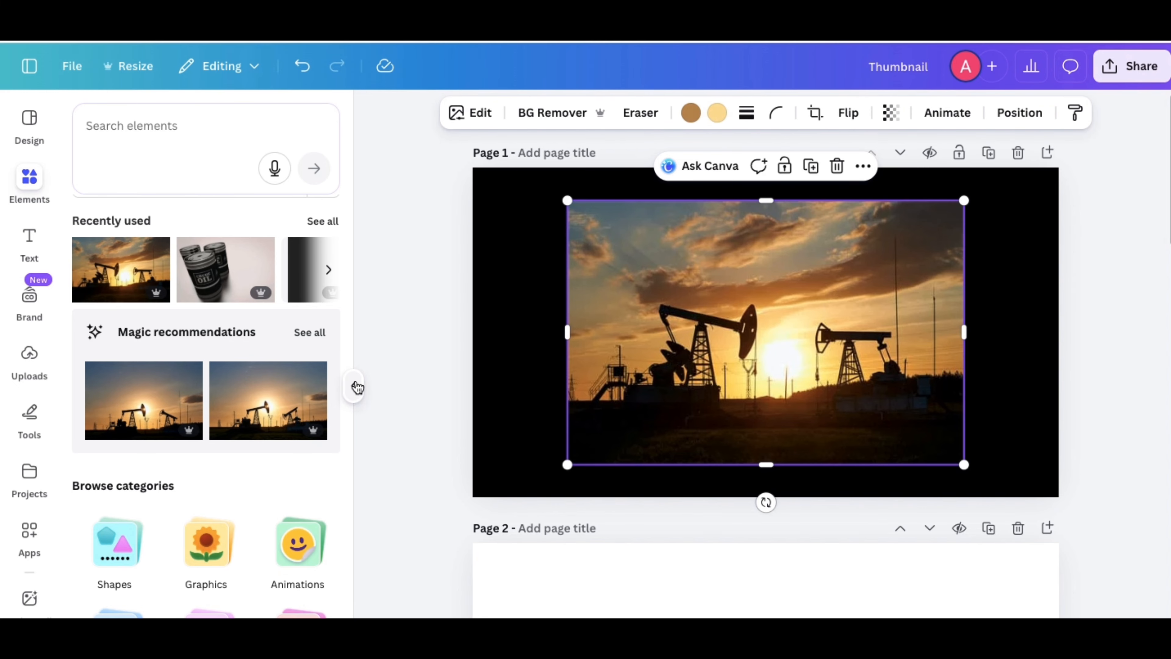
Move the barrels photo aside and enlarge the sunset pumpjack photo so that it covers the whole of page 1.
{"action": "left_click", "coordinate": [353, 386]}
{"action": "left_click", "coordinate": [535, 314]}
{"action": "left_click_drag", "start_coordinate": [535, 315], "coordinate": [444, 274]}
{"action": "left_click", "coordinate": [736, 295]}
{"action": "left_click_drag", "start_coordinate": [736, 295], "coordinate": [967, 442]}
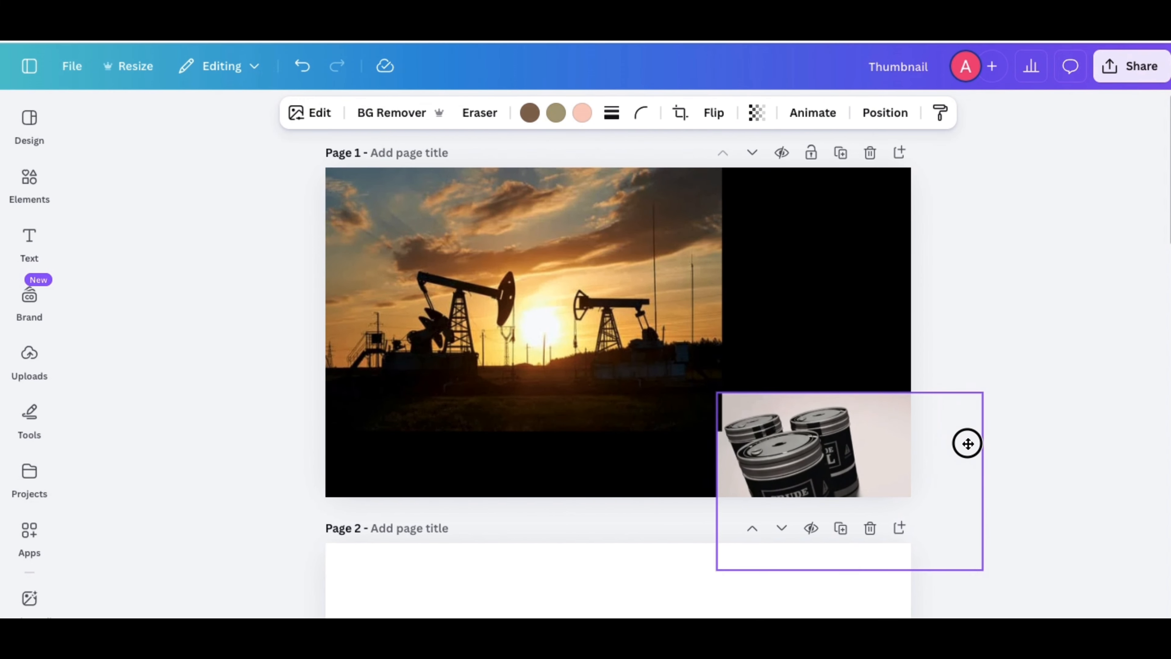
{"action": "left_click", "coordinate": [701, 401]}
{"action": "left_click_drag", "start_coordinate": [726, 427], "coordinate": [972, 492]}
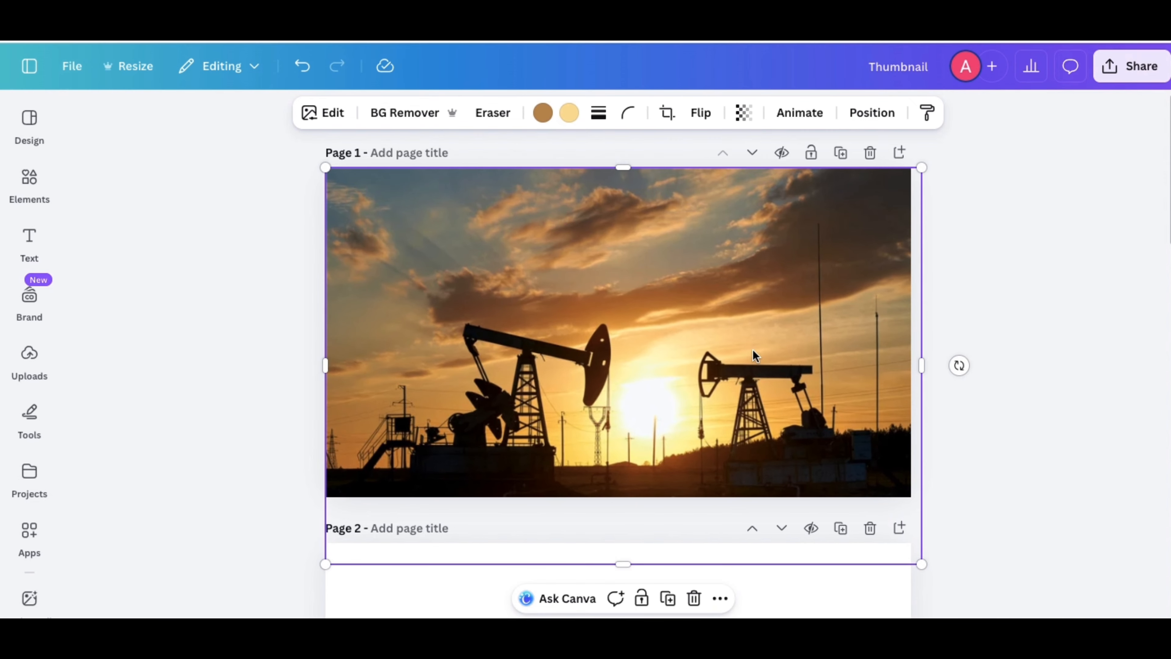
{"action": "left_click_drag", "start_coordinate": [684, 342], "coordinate": [680, 306]}
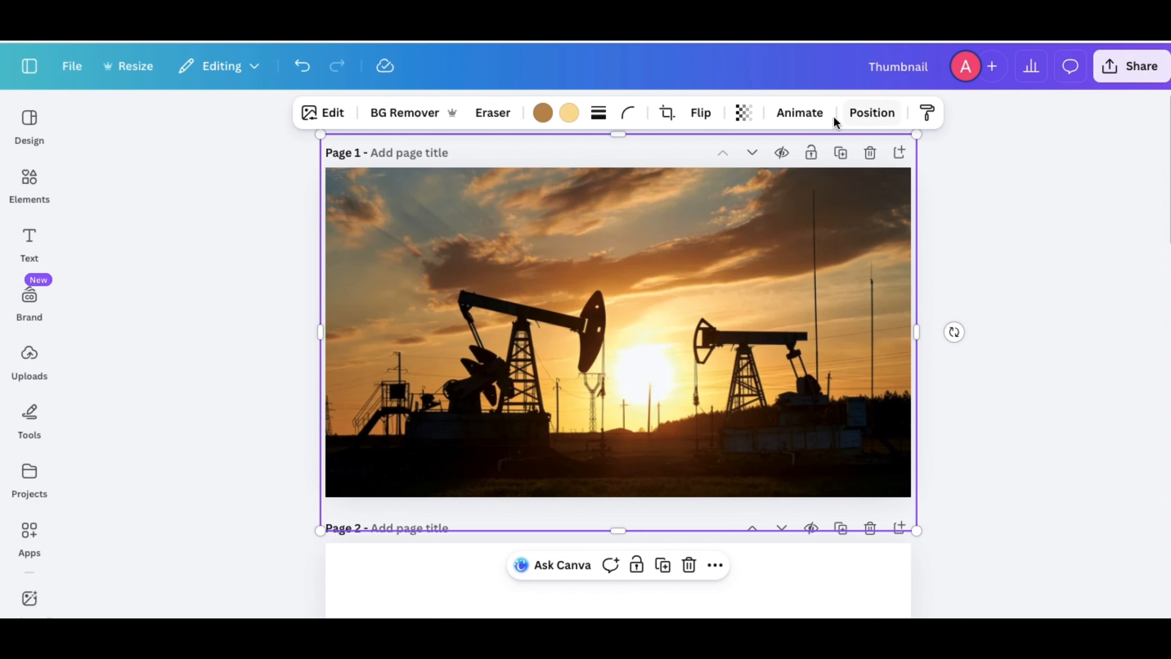
Bring the barrels photo in front of the sunset photo and remove its background.
{"action": "left_click", "coordinate": [872, 113]}
{"action": "left_click_drag", "start_coordinate": [241, 334], "coordinate": [205, 298]}
{"action": "left_click_drag", "start_coordinate": [872, 437], "coordinate": [544, 365]}
{"action": "left_click", "coordinate": [410, 116]}
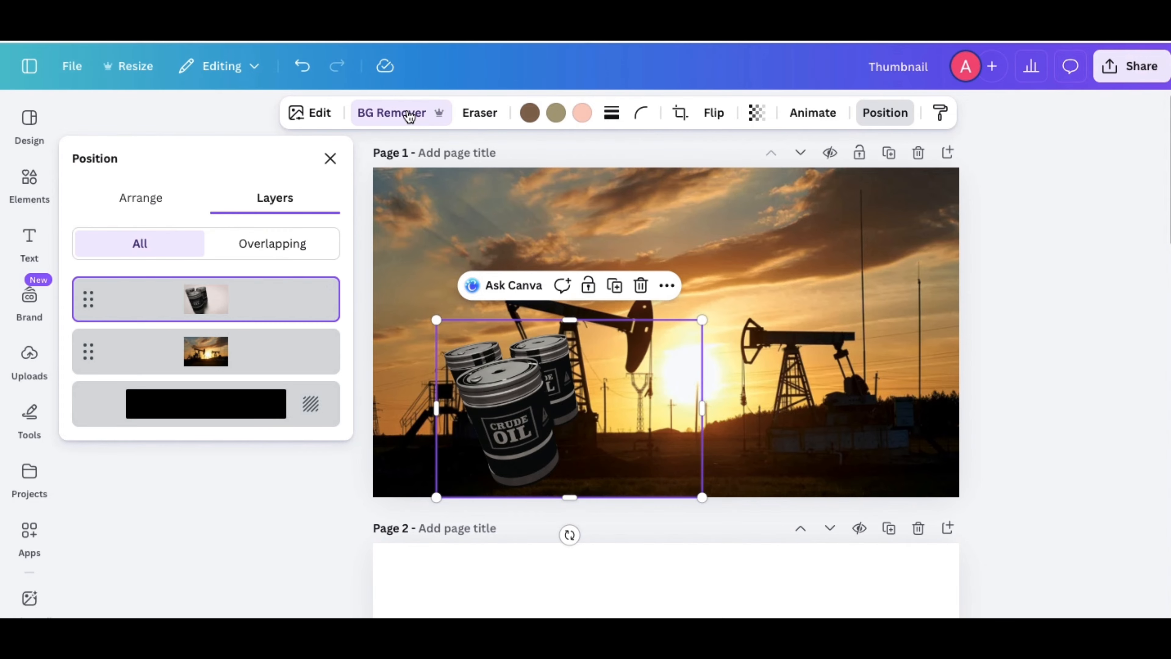
Rotate the barrels cutout clockwise and place it in the lower-left corner of page 1.
{"action": "left_click", "coordinate": [330, 159]}
{"action": "left_click_drag", "start_coordinate": [523, 534], "coordinate": [433, 498]}
{"action": "left_click_drag", "start_coordinate": [468, 410], "coordinate": [371, 450]}
Set the sunset photo's transparency to 87 and raise its brightness and whites.
{"action": "left_click", "coordinate": [706, 275]}
{"action": "left_click", "coordinate": [745, 112]}
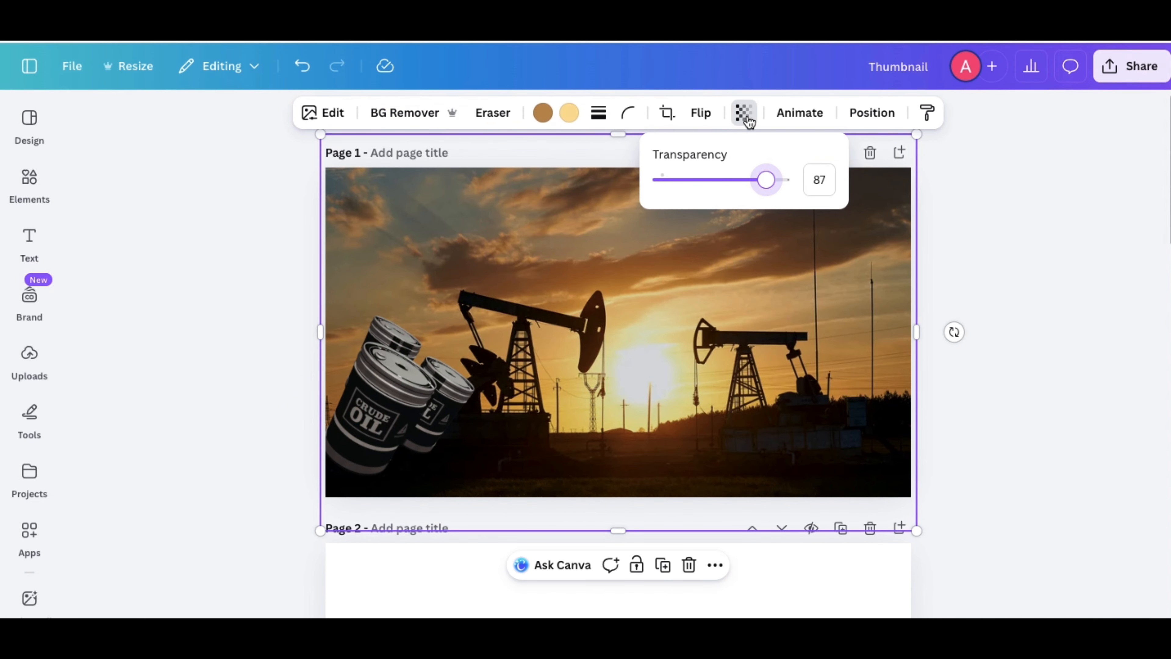
{"action": "left_click", "coordinate": [336, 117]}
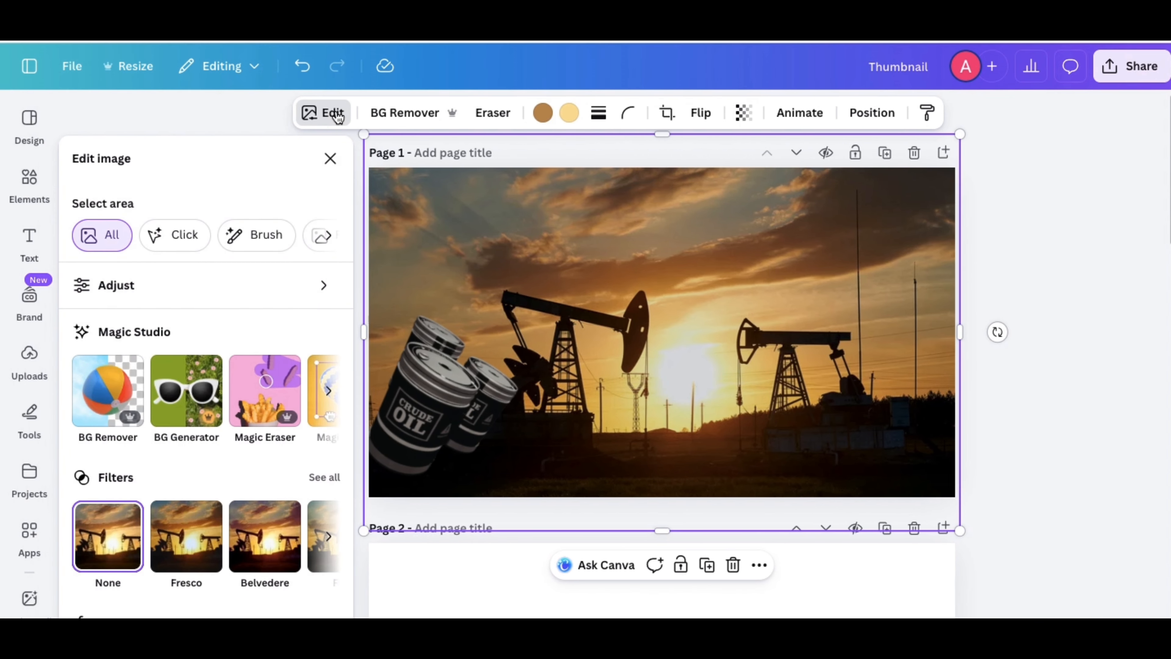
{"action": "left_click", "coordinate": [160, 283]}
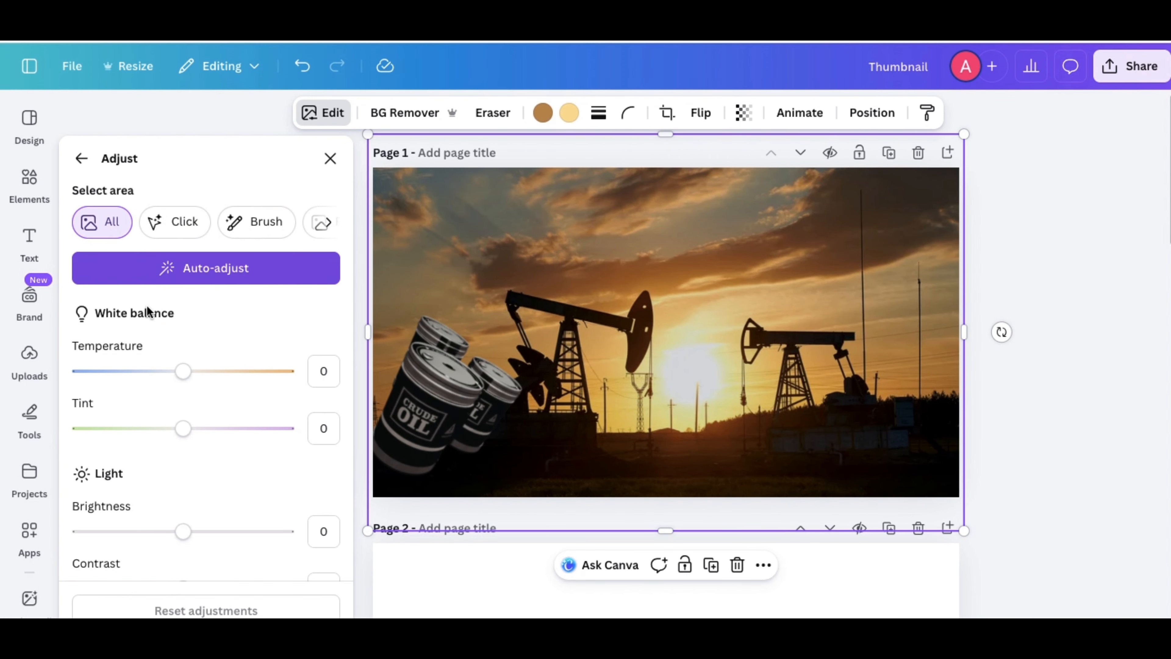
{"action": "left_click_drag", "start_coordinate": [186, 537], "coordinate": [251, 531]}
{"action": "scroll", "coordinate": [194, 502], "scroll_direction": "down", "scroll_amount": 5}
{"action": "left_click", "coordinate": [185, 431]}
{"action": "left_click_drag", "start_coordinate": [187, 434], "coordinate": [215, 434]}
Set the barrels image's brightness to 96 and its whites to 21.
{"action": "left_click", "coordinate": [410, 375]}
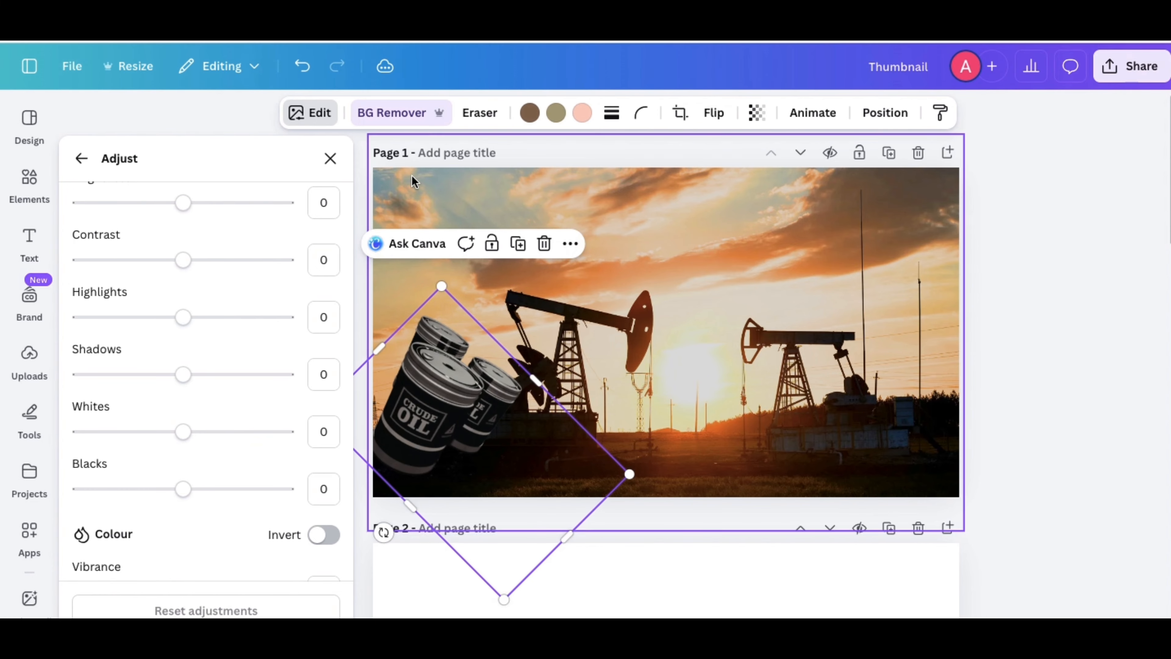
{"action": "scroll", "coordinate": [249, 223], "scroll_direction": "up", "scroll_amount": 5}
{"action": "scroll", "coordinate": [249, 222], "scroll_direction": "up", "scroll_amount": 2}
{"action": "left_click_drag", "start_coordinate": [183, 485], "coordinate": [283, 486]}
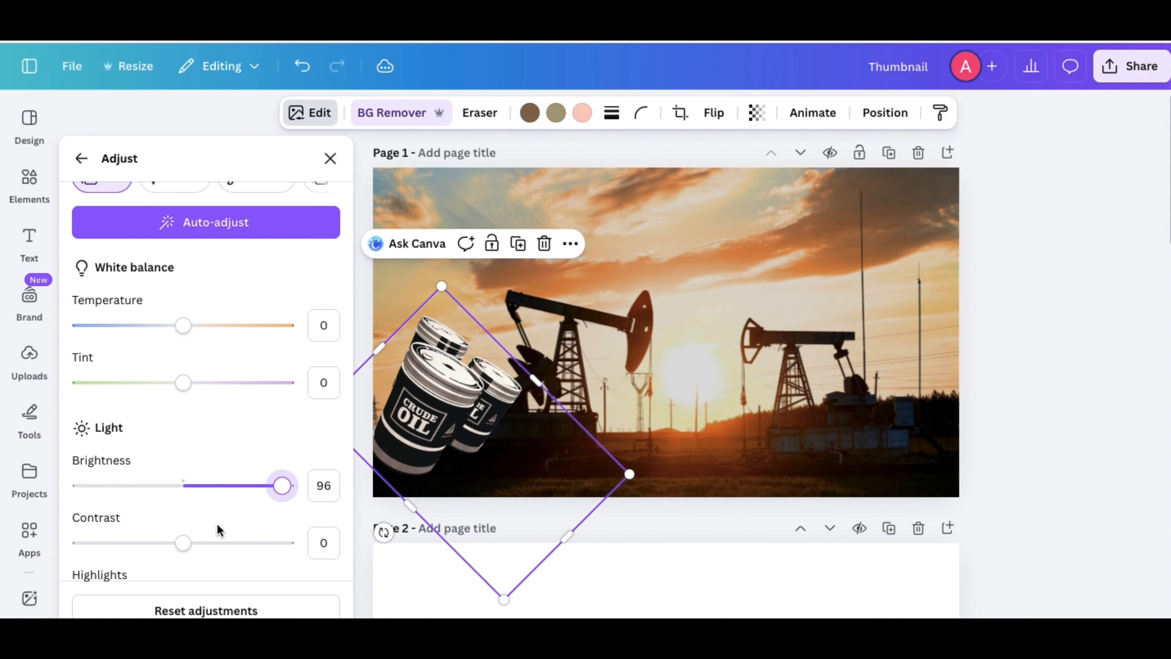
{"action": "scroll", "coordinate": [219, 529], "scroll_direction": "down", "scroll_amount": 7}
{"action": "left_click_drag", "start_coordinate": [182, 355], "coordinate": [206, 358]}
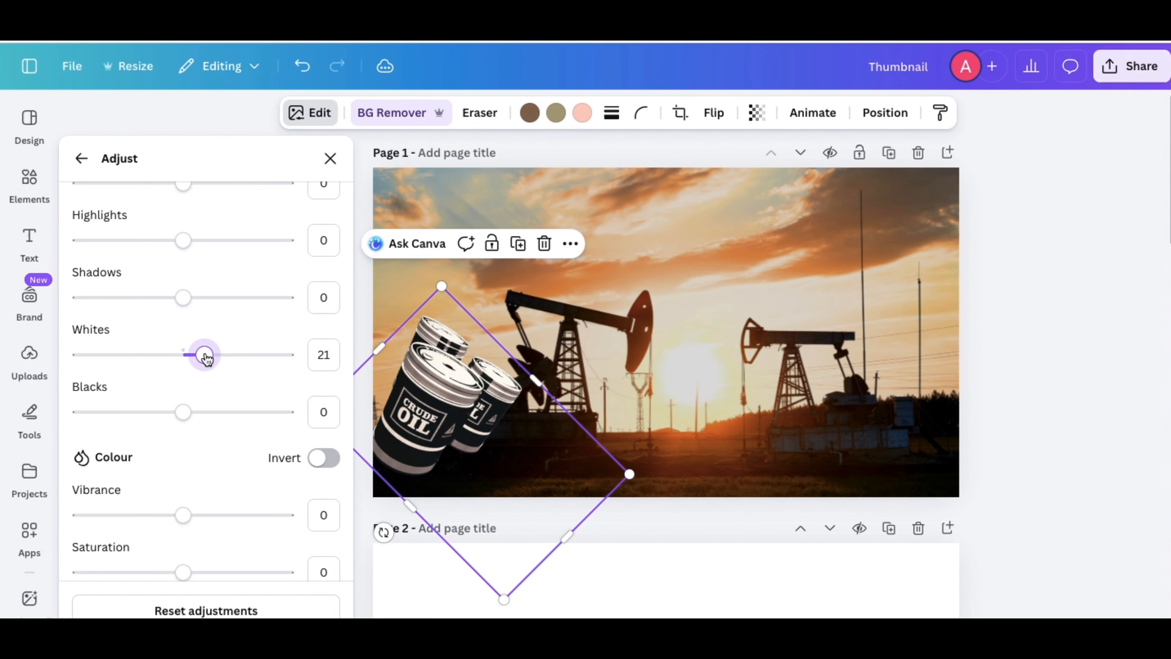
{"action": "left_click", "coordinate": [328, 158]}
Paste the politician portrait, scale it to about the page's height in the middle of page 1 and remove its background.
{"action": "left_click", "coordinate": [668, 194]}
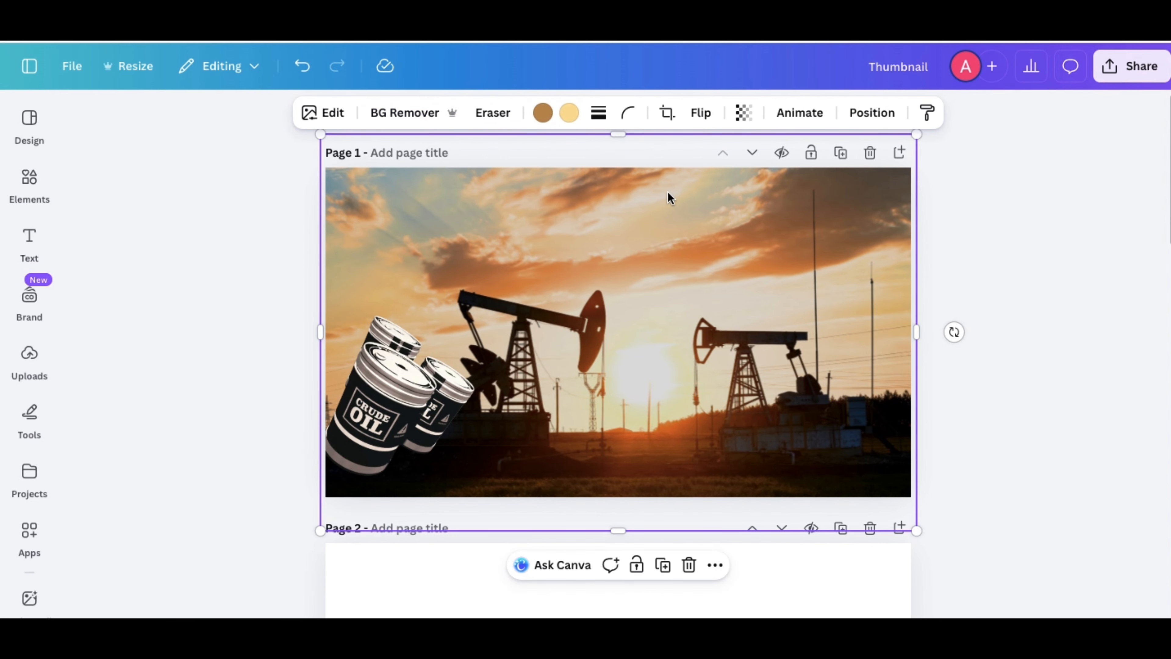
{"action": "key", "text": "ctrl+v"}
{"action": "left_click_drag", "start_coordinate": [610, 353], "coordinate": [597, 382]}
{"action": "left_click_drag", "start_coordinate": [685, 243], "coordinate": [727, 205]}
{"action": "left_click_drag", "start_coordinate": [530, 476], "coordinate": [512, 504]}
{"action": "left_click_drag", "start_coordinate": [717, 199], "coordinate": [728, 190]}
{"action": "left_click", "coordinate": [381, 120]}
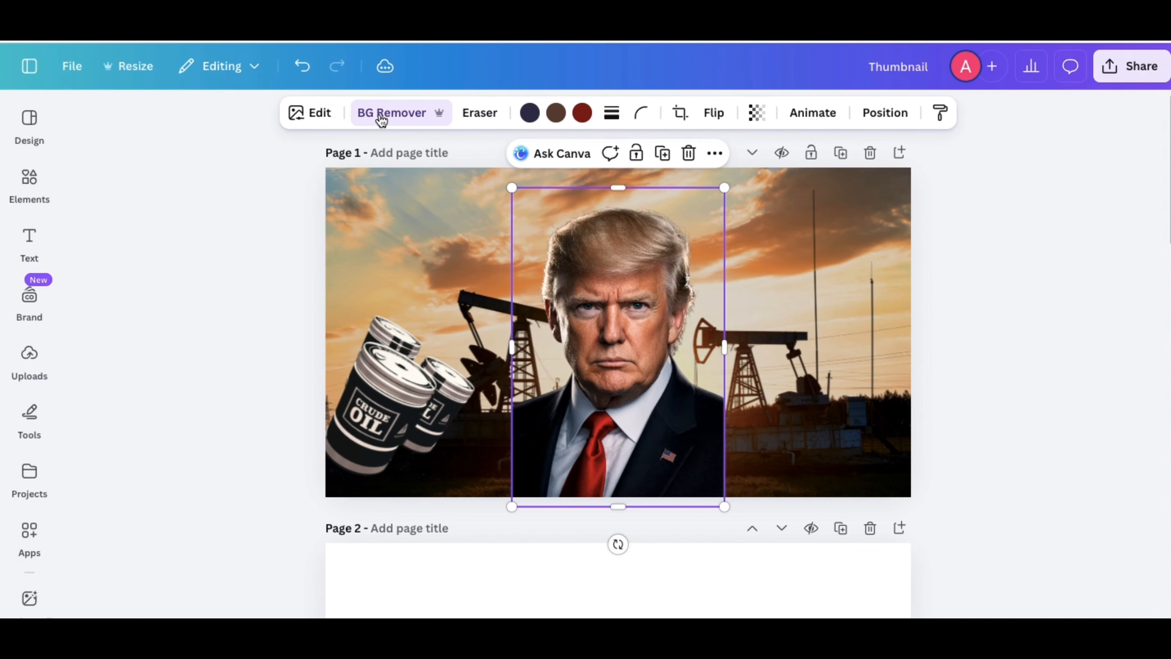
Use Magic Expand to extend the portrait freeform to both sides and downwards, keep the fourth result and remove its background.
{"action": "left_click", "coordinate": [307, 114]}
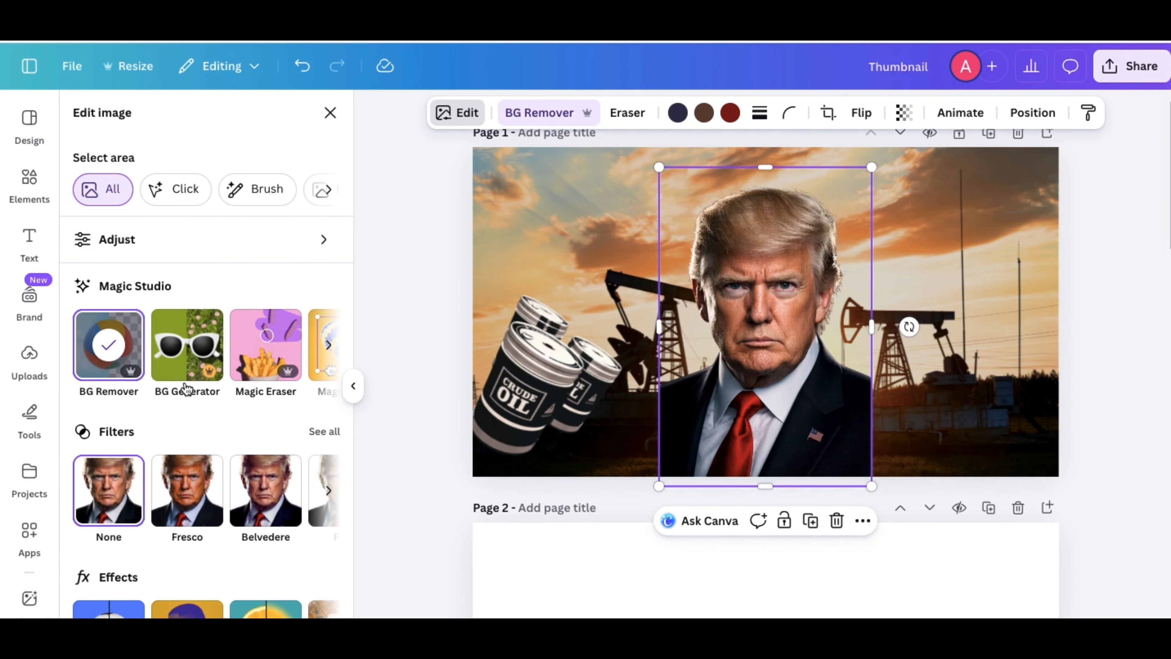
{"action": "scroll", "coordinate": [236, 358], "scroll_direction": "right", "scroll_amount": 7}
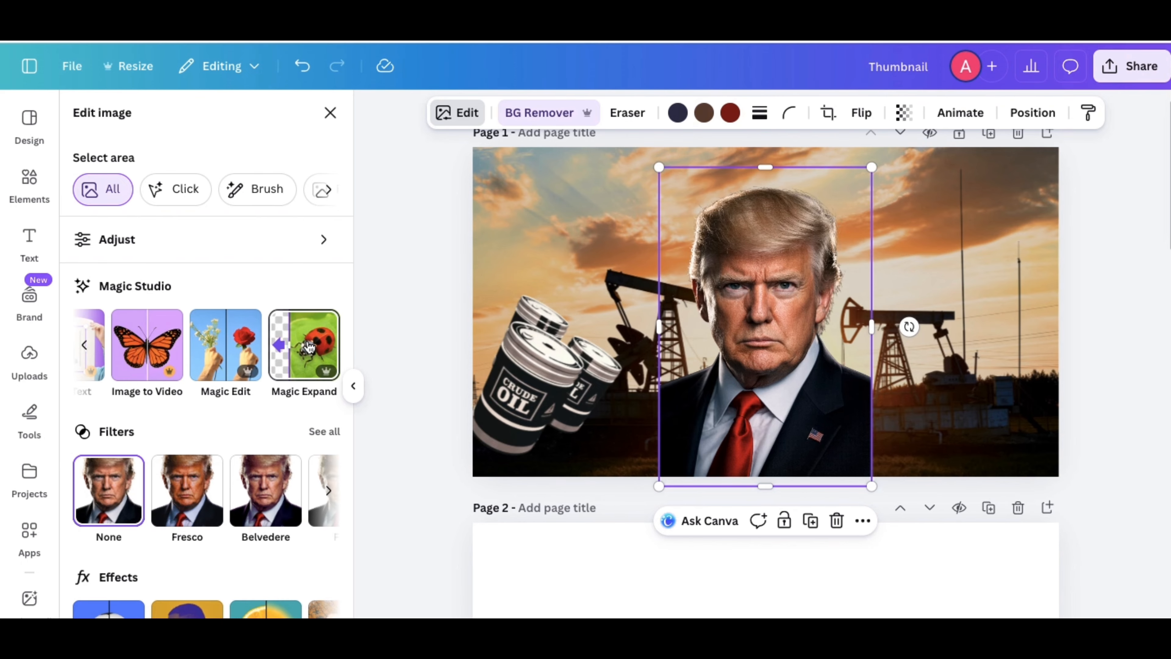
{"action": "left_click", "coordinate": [288, 350]}
{"action": "left_click_drag", "start_coordinate": [656, 487], "coordinate": [584, 511]}
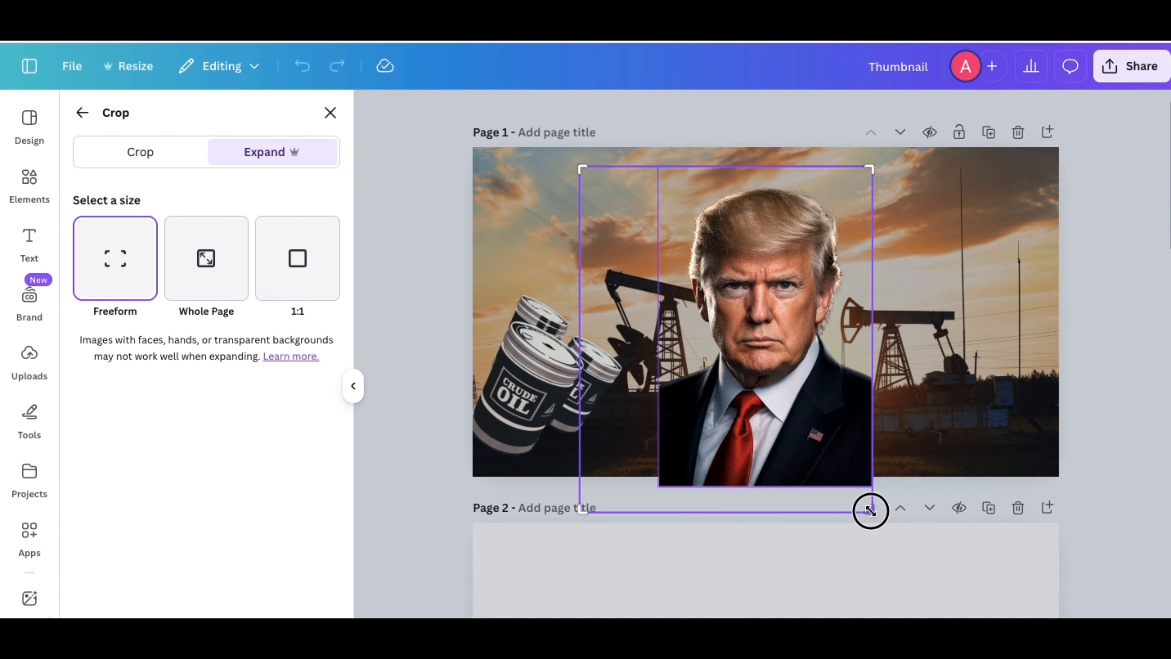
{"action": "left_click_drag", "start_coordinate": [870, 510], "coordinate": [939, 511]}
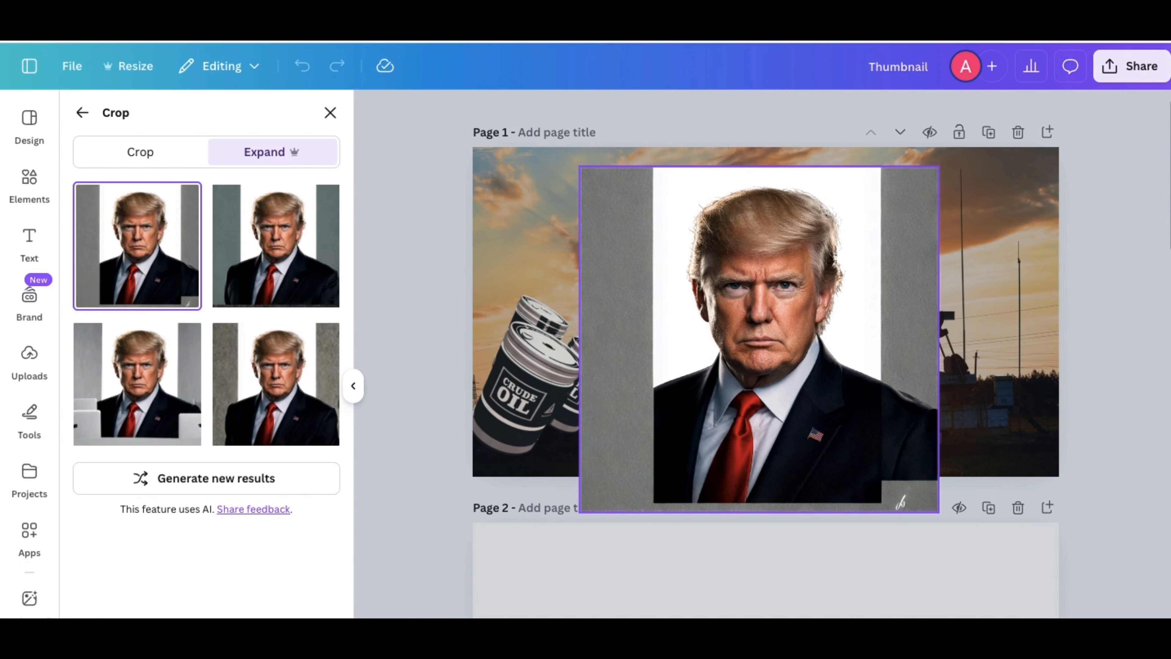
{"action": "left_click", "coordinate": [272, 420]}
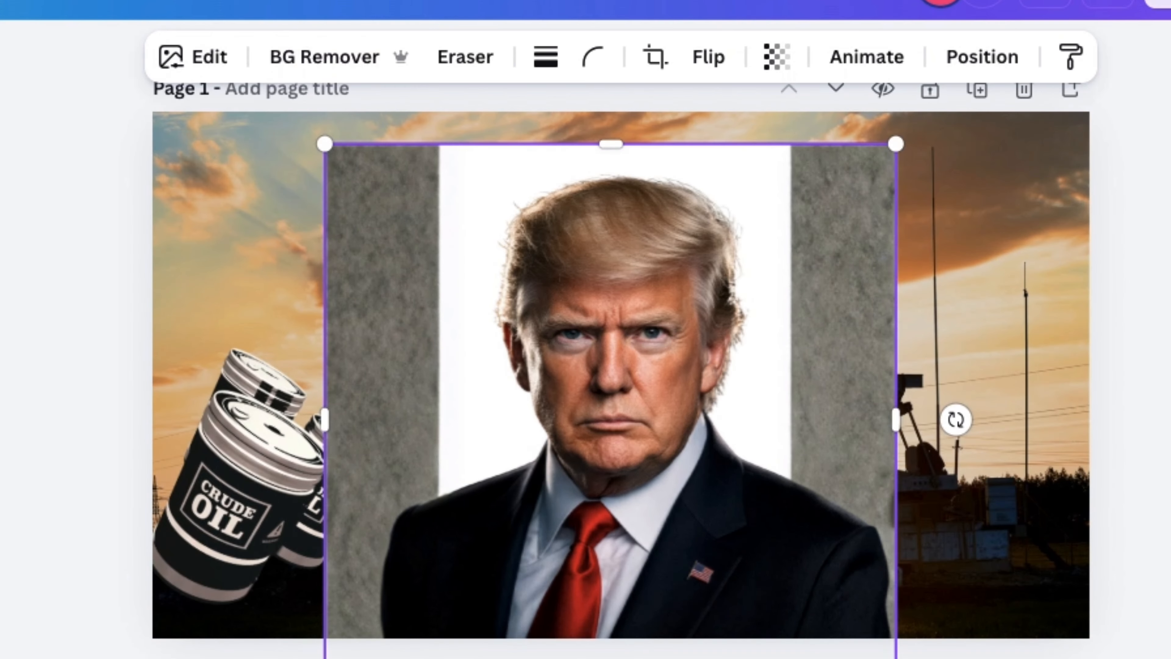
{"action": "left_click", "coordinate": [315, 70]}
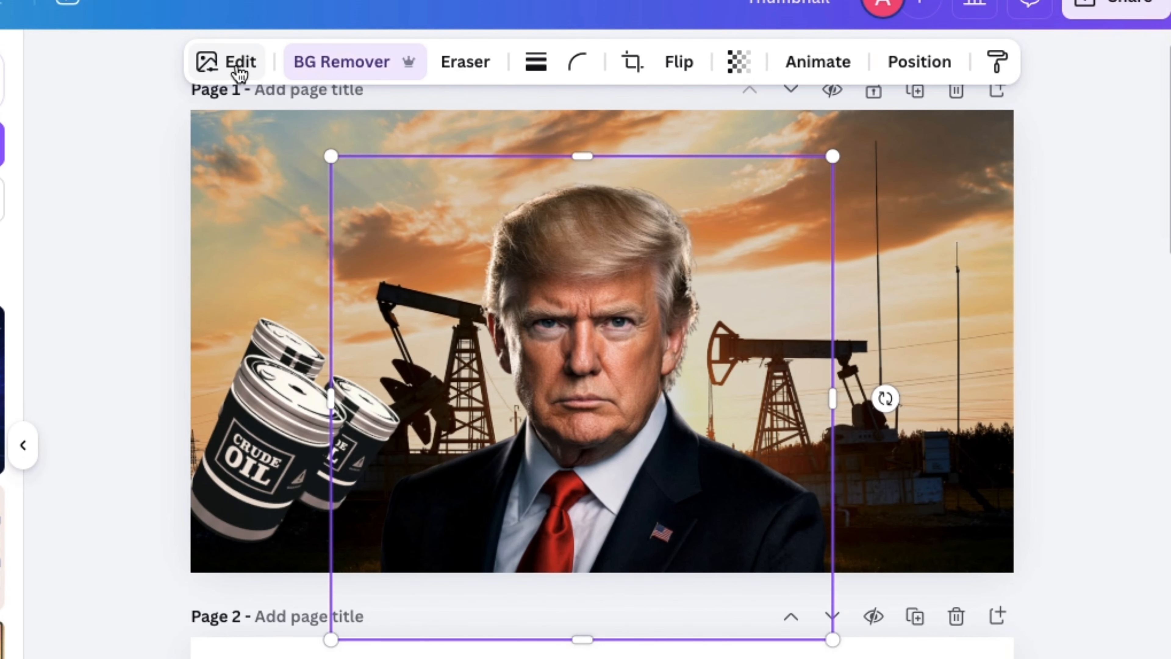
Auto-adjust the expanded portrait's colours and set its brightness to 72.
{"action": "left_click", "coordinate": [238, 69]}
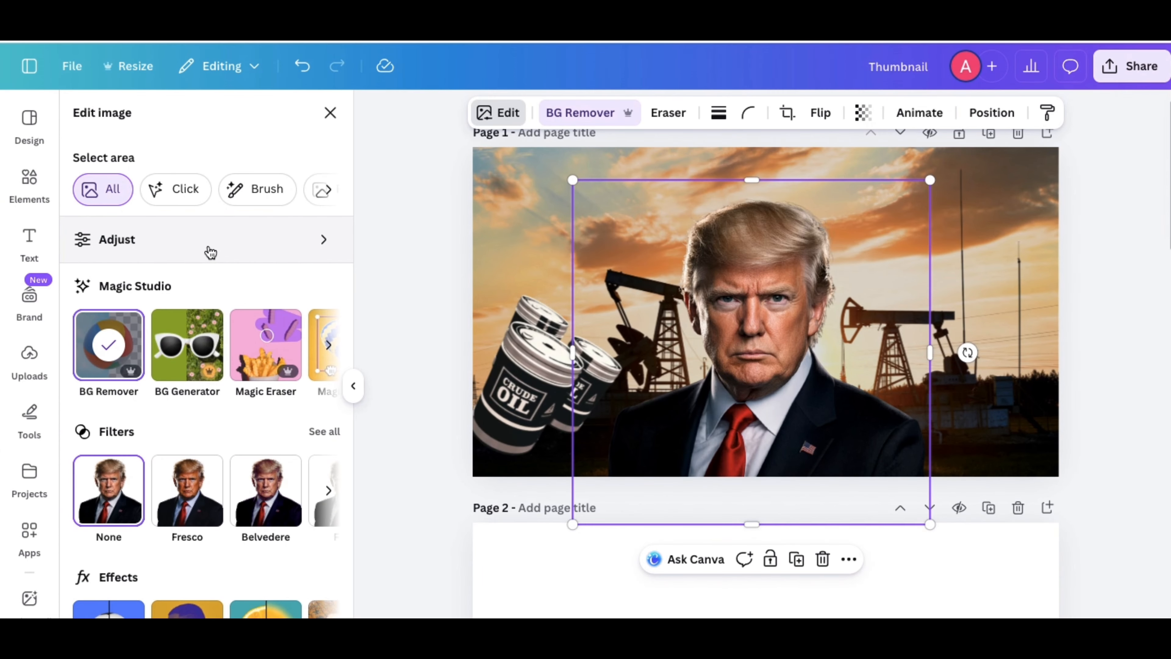
{"action": "left_click", "coordinate": [210, 252]}
{"action": "left_click", "coordinate": [133, 225]}
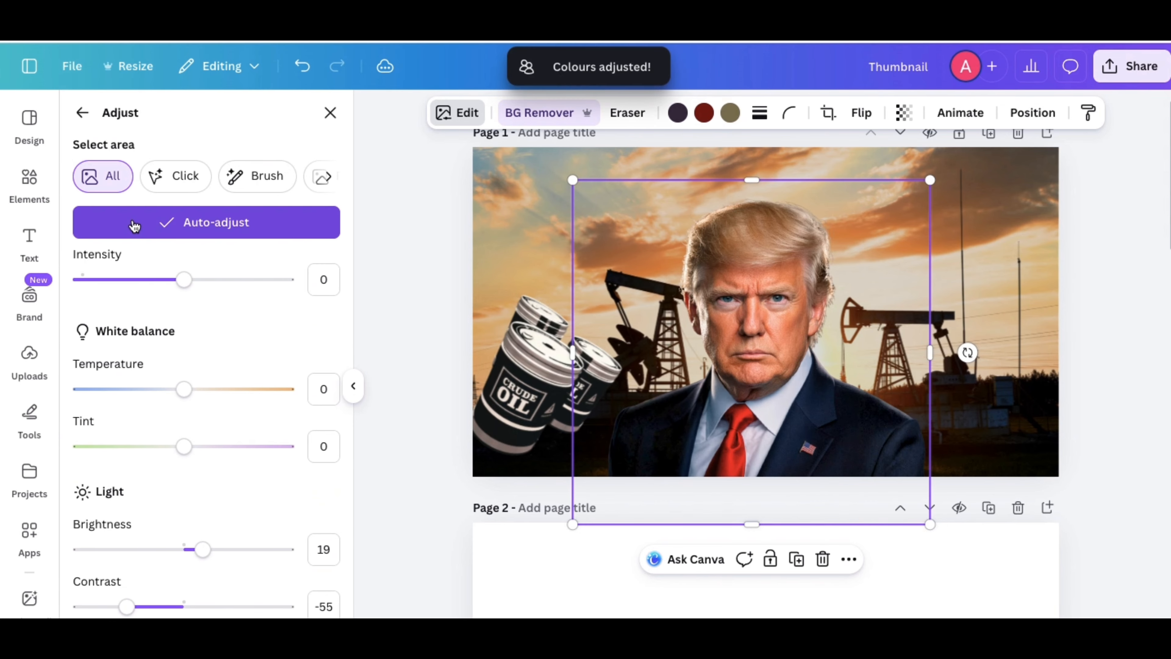
{"action": "scroll", "coordinate": [267, 487], "scroll_direction": "down", "scroll_amount": 3}
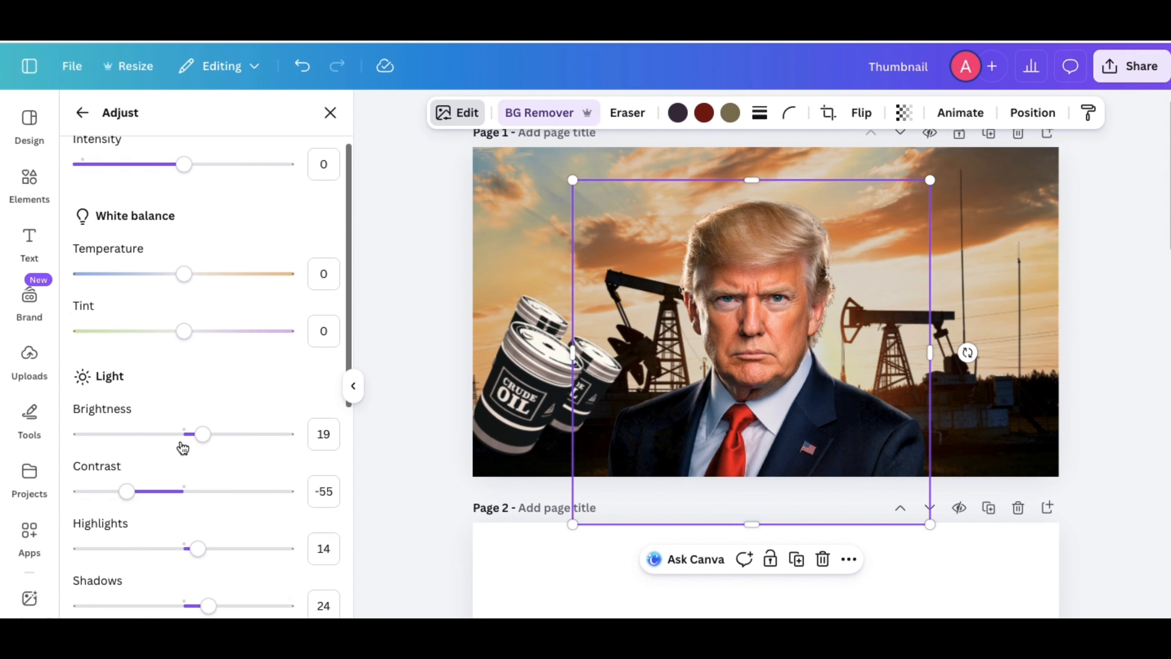
{"action": "left_click_drag", "start_coordinate": [202, 441], "coordinate": [257, 434]}
{"action": "scroll", "coordinate": [230, 543], "scroll_direction": "down", "scroll_amount": 12}
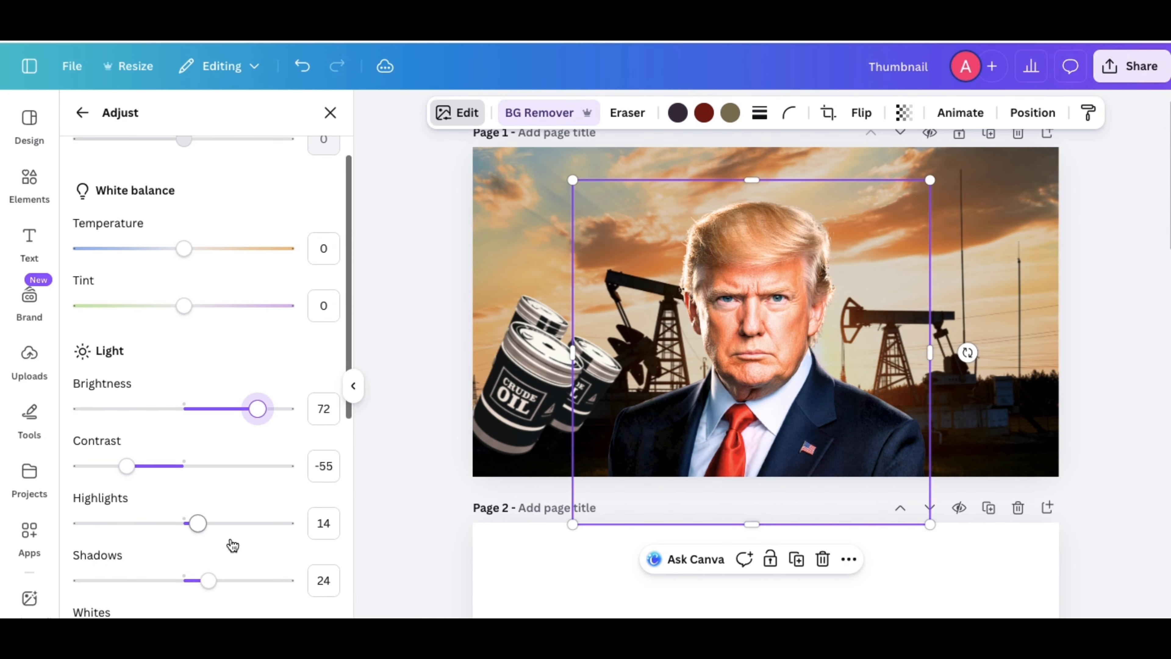
{"action": "left_click", "coordinate": [82, 120]}
Apply a Glow shadow effect to the politician portrait.
{"action": "scroll", "coordinate": [107, 533], "scroll_direction": "down", "scroll_amount": 3}
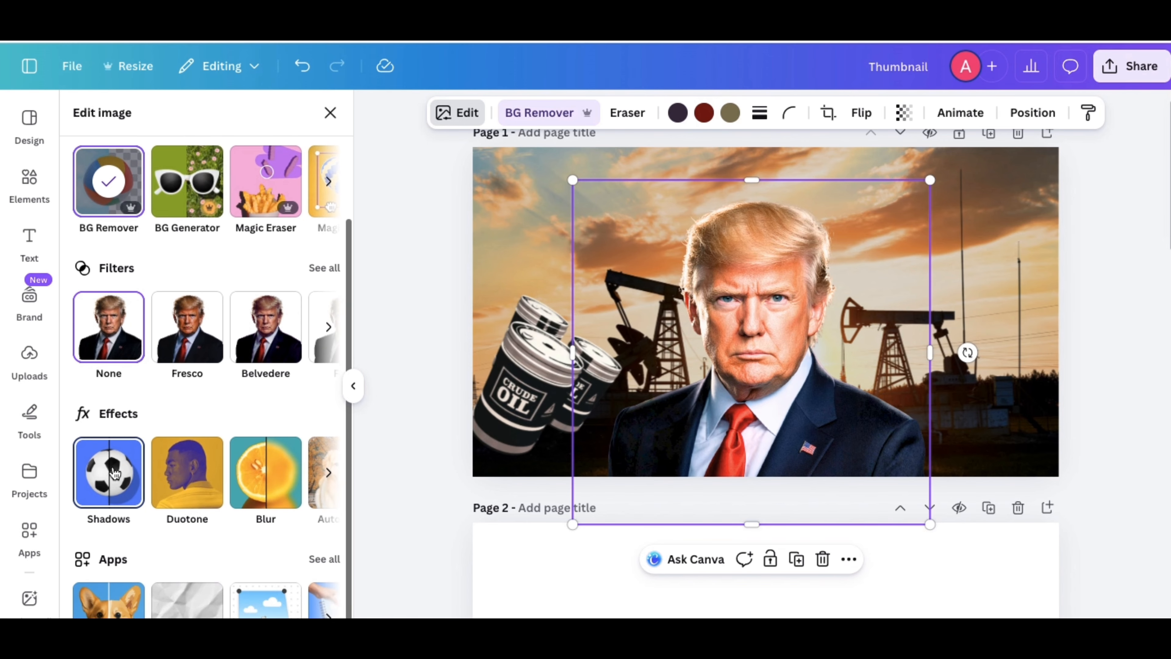
{"action": "left_click", "coordinate": [109, 489]}
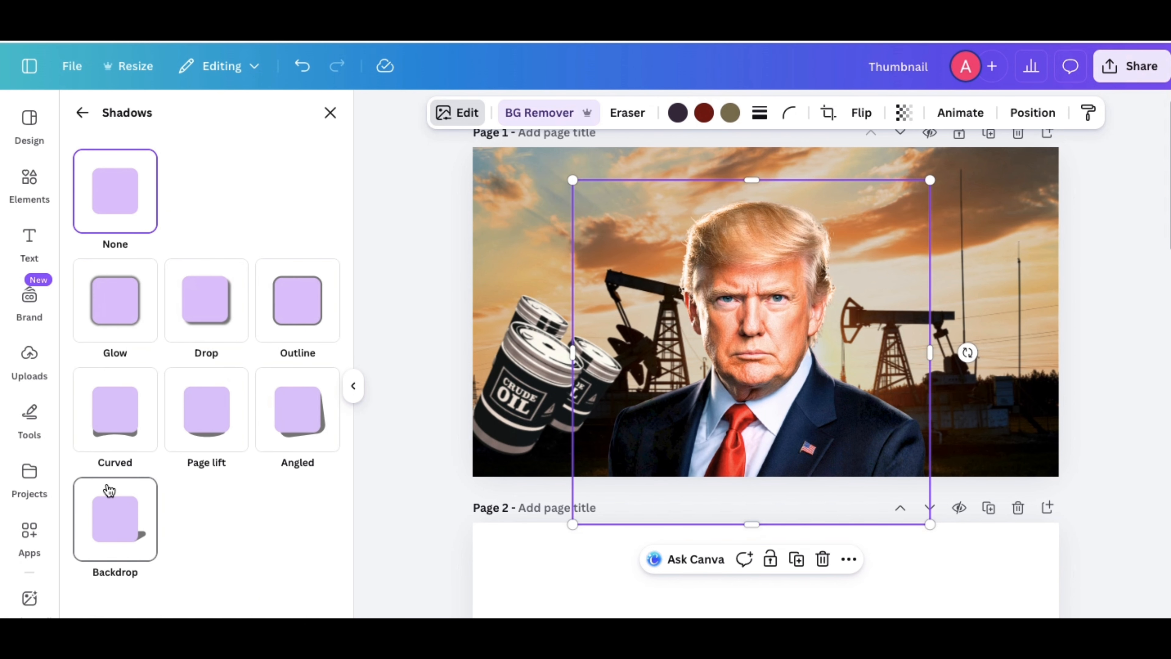
{"action": "left_click", "coordinate": [119, 311]}
{"action": "scroll", "coordinate": [225, 517], "scroll_direction": "down", "scroll_amount": 3}
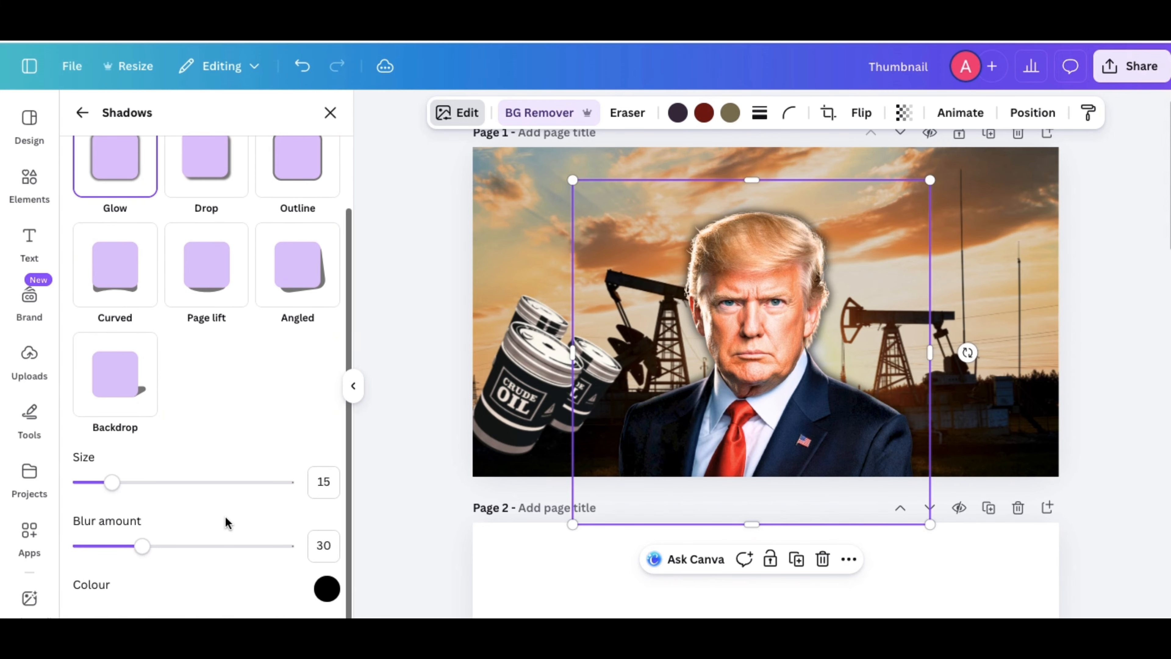
Change the portrait's Glow shadow colour to bright red #FF1E1E.
{"action": "left_click", "coordinate": [327, 588]}
{"action": "left_click_drag", "start_coordinate": [333, 488], "coordinate": [449, 423]}
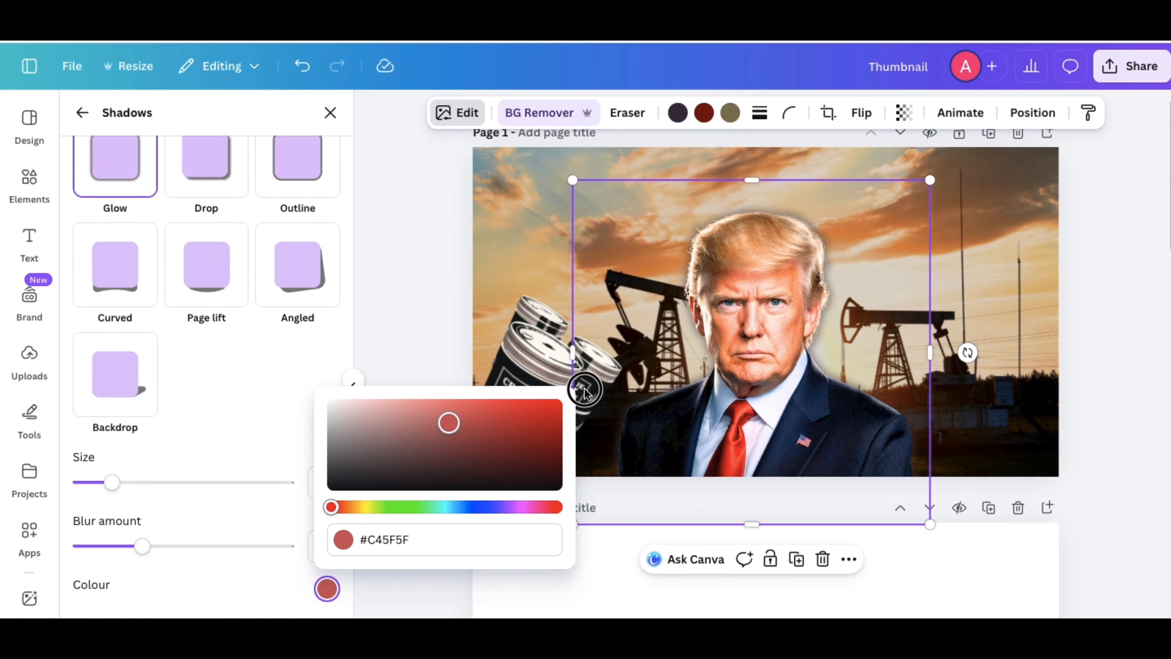
{"action": "left_click", "coordinate": [531, 407]}
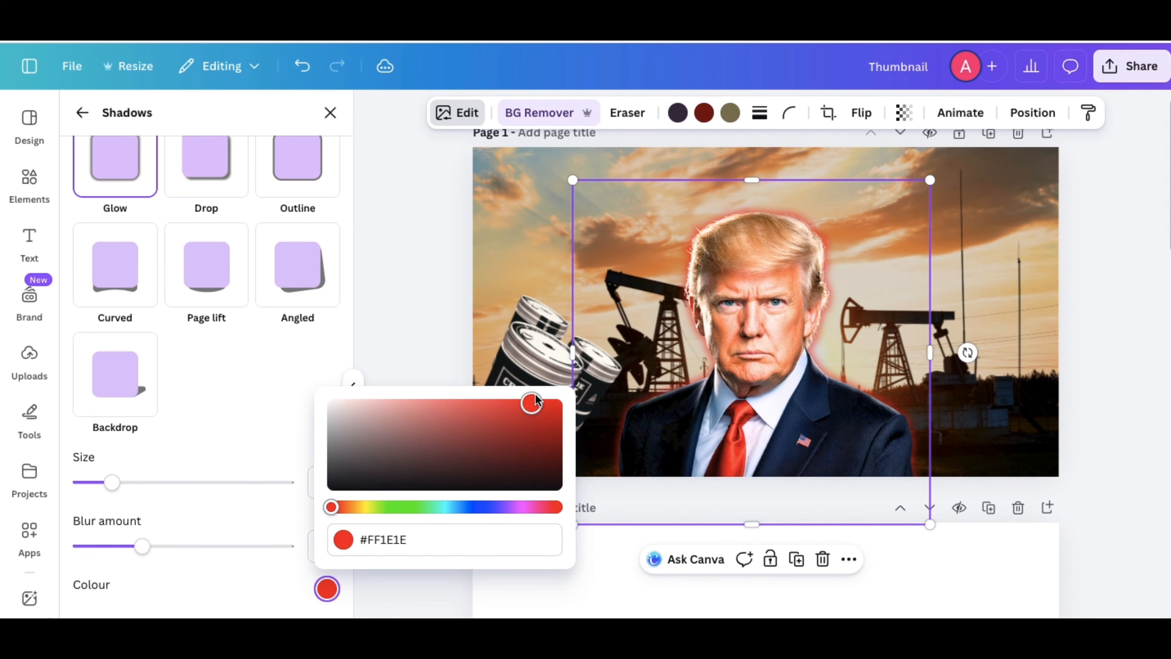
{"action": "left_click", "coordinate": [236, 395]}
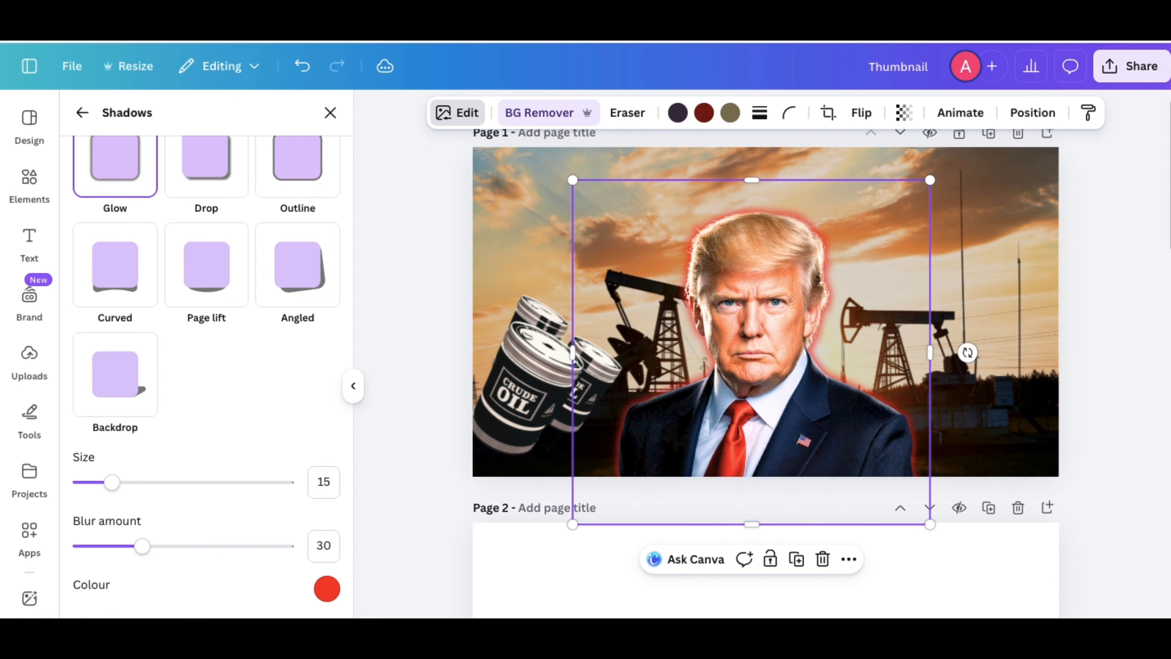
{"action": "left_click", "coordinate": [83, 115]}
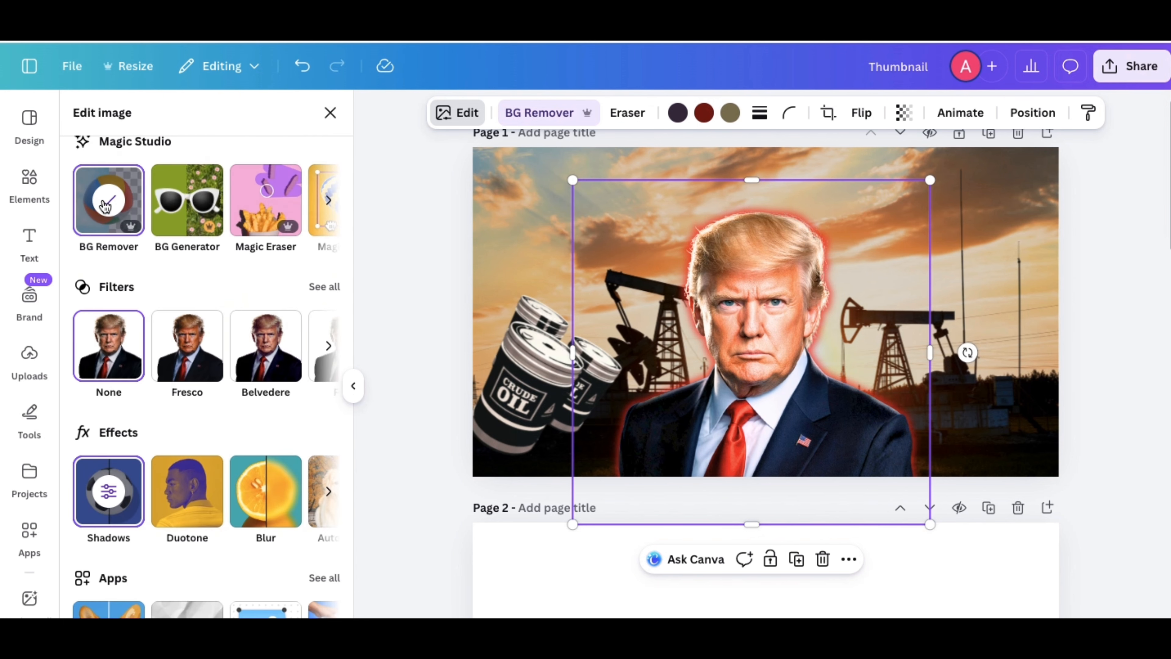
Search the elements for "fire", add the first photo of flames on black to page 1 and remove its background.
{"action": "left_click", "coordinate": [30, 189]}
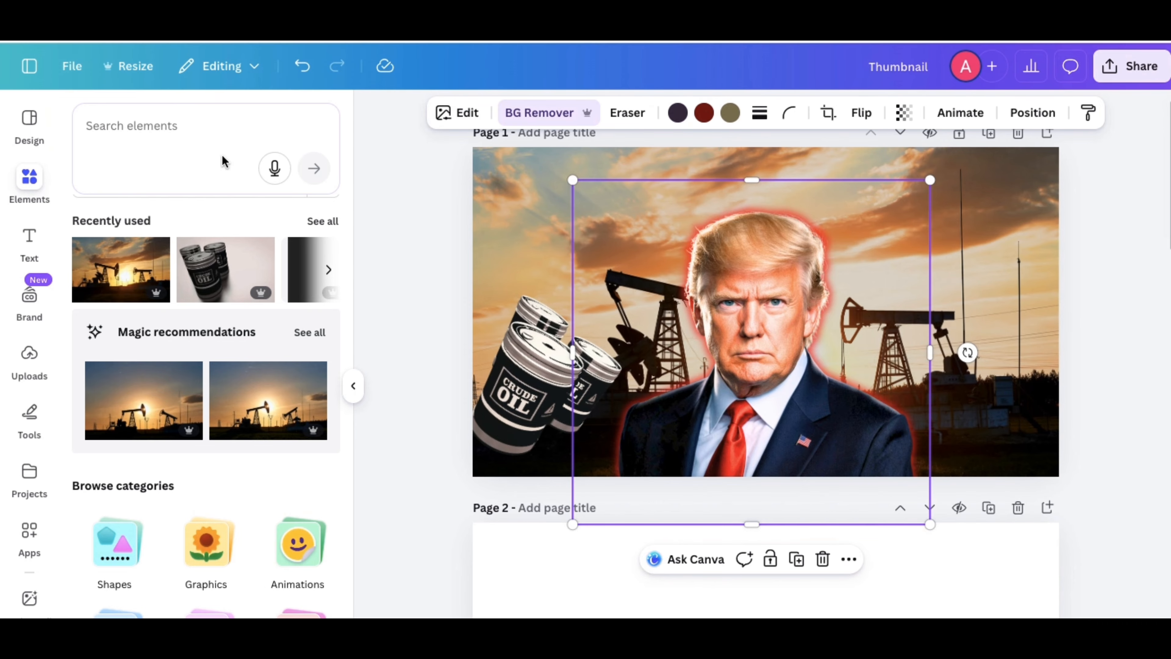
{"action": "left_click", "coordinate": [223, 162]}
{"action": "type", "text": "fire"}
{"action": "key", "text": "Return"}
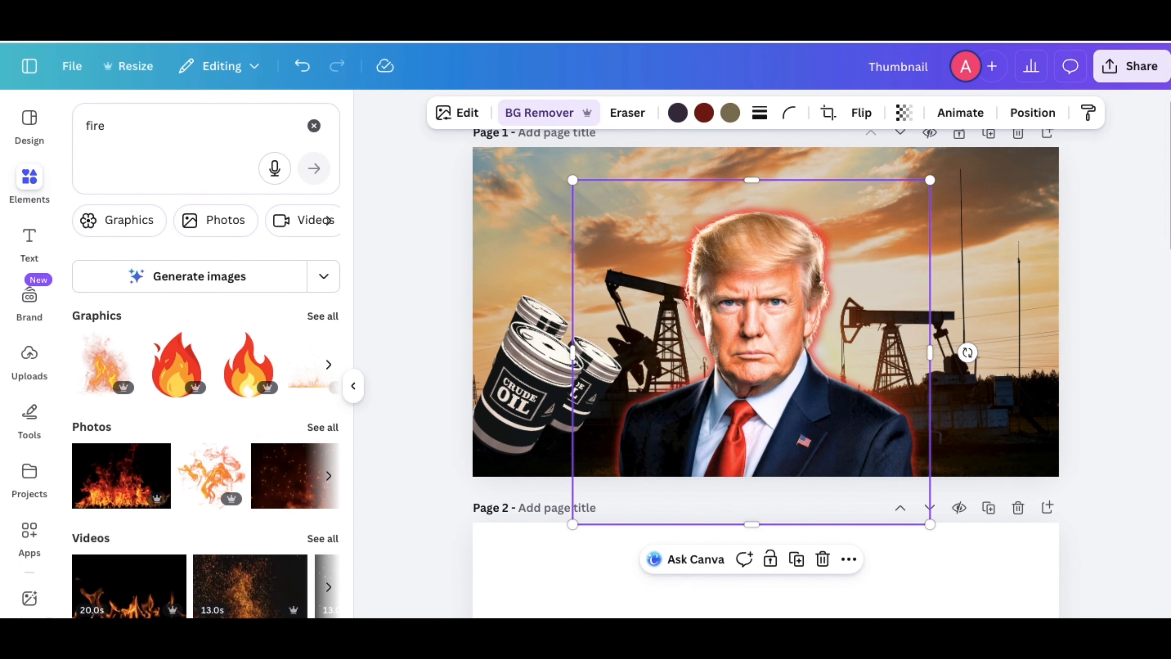
{"action": "left_click", "coordinate": [107, 484]}
{"action": "left_click", "coordinate": [353, 385]}
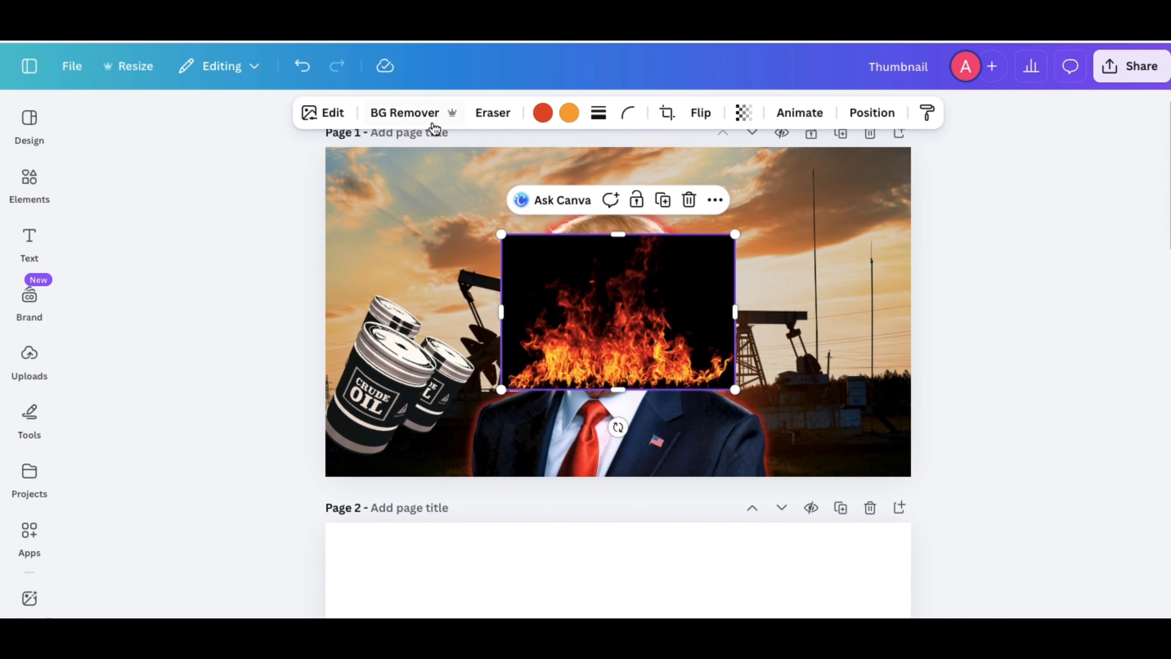
{"action": "left_click", "coordinate": [416, 115]}
Shrink the flames slightly over the oil barrels' base and line up three duplicates along the bottom edge of page 1.
{"action": "left_click_drag", "start_coordinate": [618, 323], "coordinate": [425, 422]}
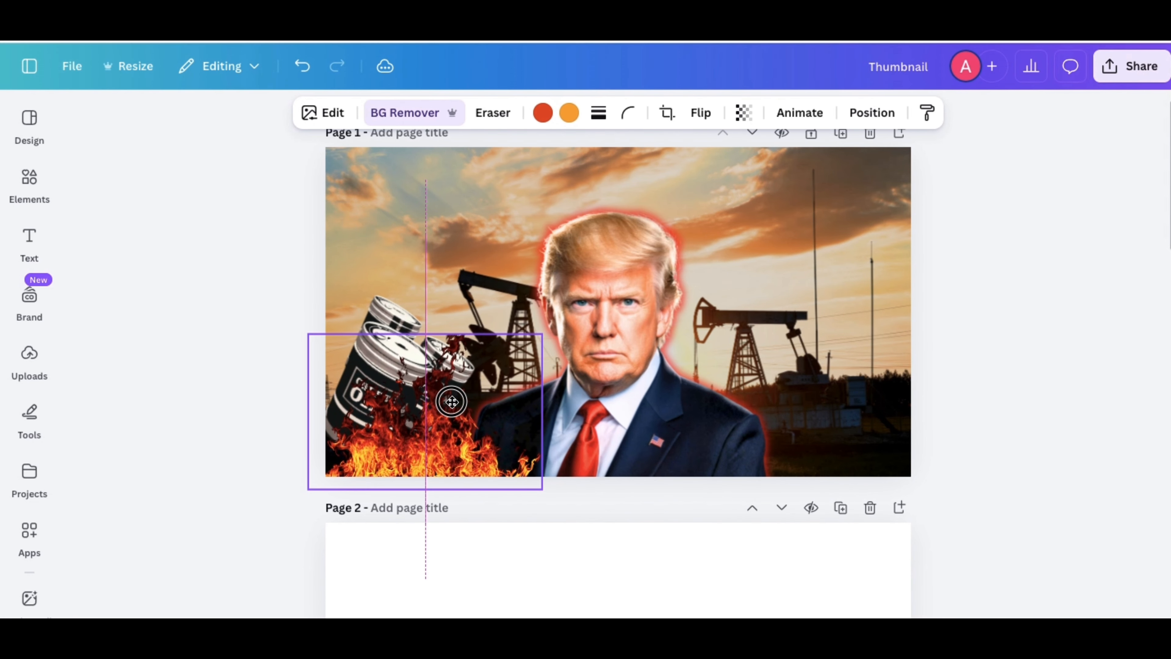
{"action": "left_click_drag", "start_coordinate": [542, 334], "coordinate": [526, 345]}
{"action": "left_click", "coordinate": [462, 312]}
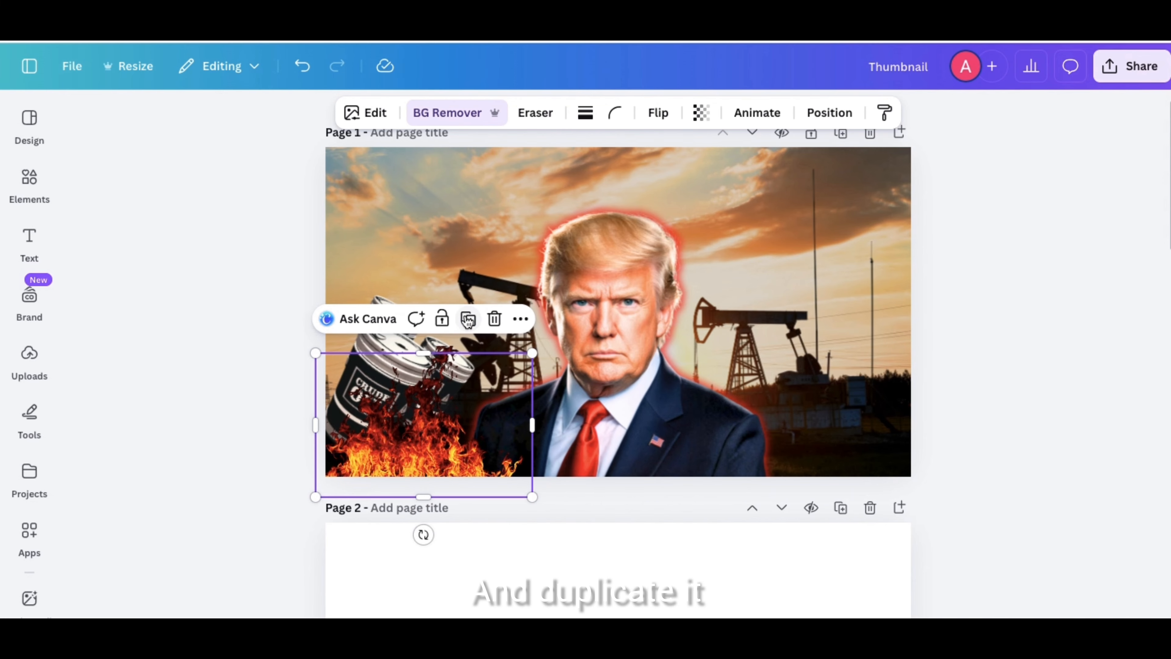
{"action": "left_click_drag", "start_coordinate": [471, 399], "coordinate": [587, 390]}
{"action": "left_click", "coordinate": [587, 311]}
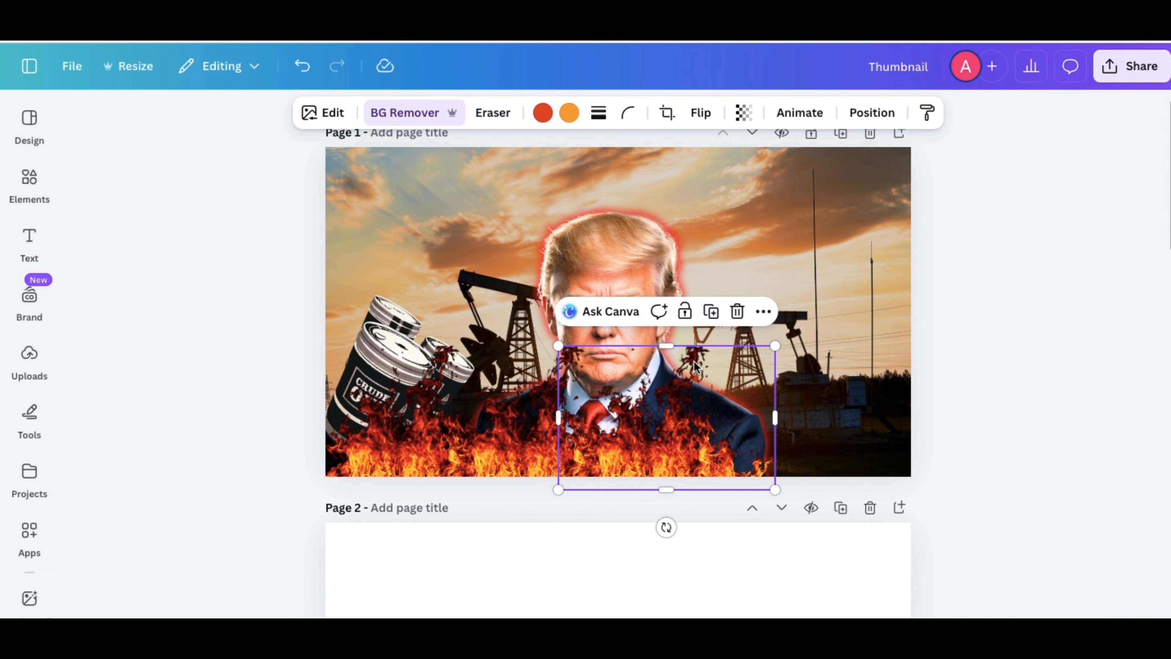
{"action": "left_click", "coordinate": [712, 311]}
{"action": "left_click_drag", "start_coordinate": [768, 414], "coordinate": [805, 411]}
{"action": "left_click_drag", "start_coordinate": [652, 438], "coordinate": [689, 433]}
{"action": "left_click_drag", "start_coordinate": [536, 440], "coordinate": [409, 444]}
Group the four flame images and move the group directly behind the politician portrait in the layer order.
{"action": "left_click", "coordinate": [872, 112]}
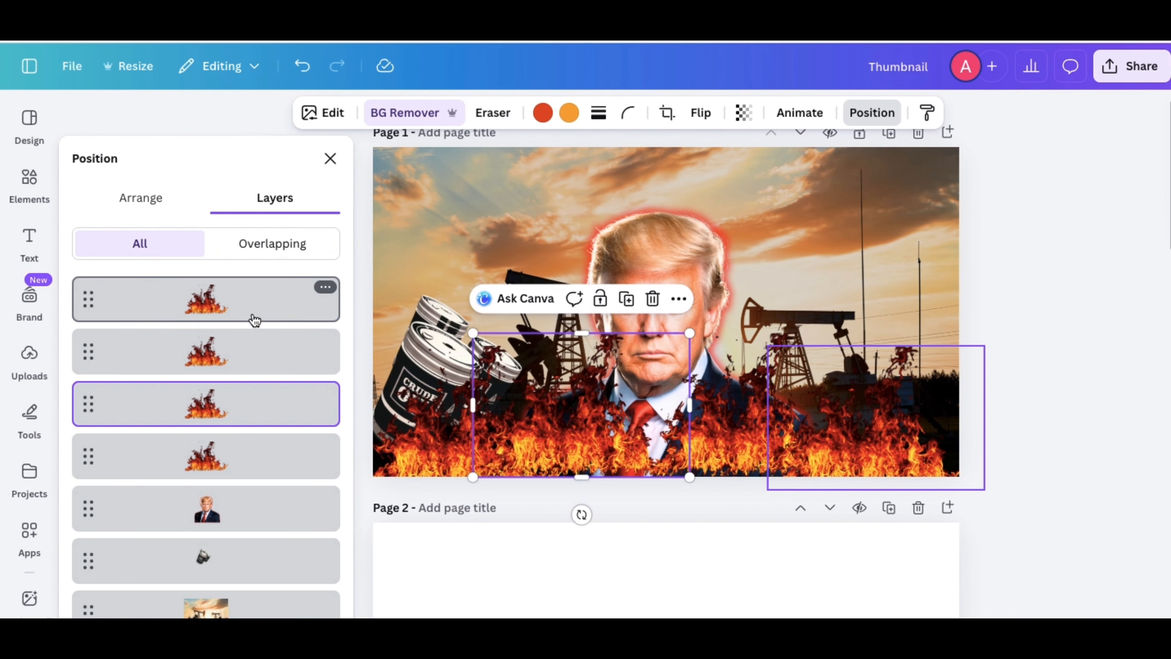
{"action": "left_click", "coordinate": [253, 313]}
{"action": "left_click", "coordinate": [239, 475], "text": "shift"}
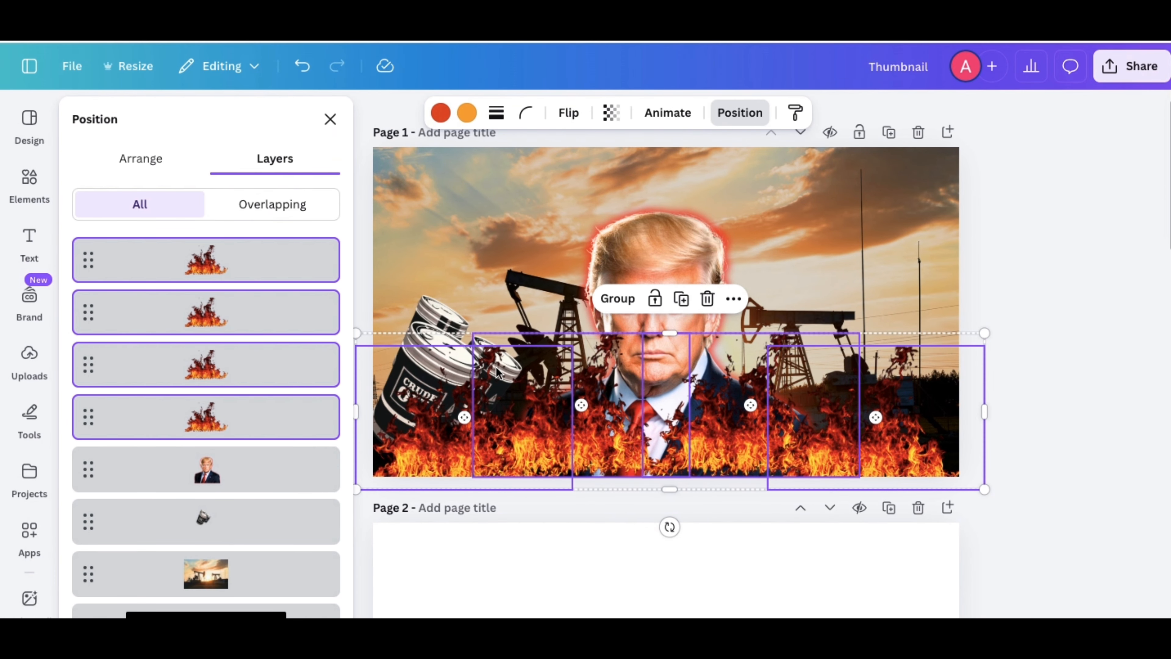
{"action": "left_click", "coordinate": [618, 299]}
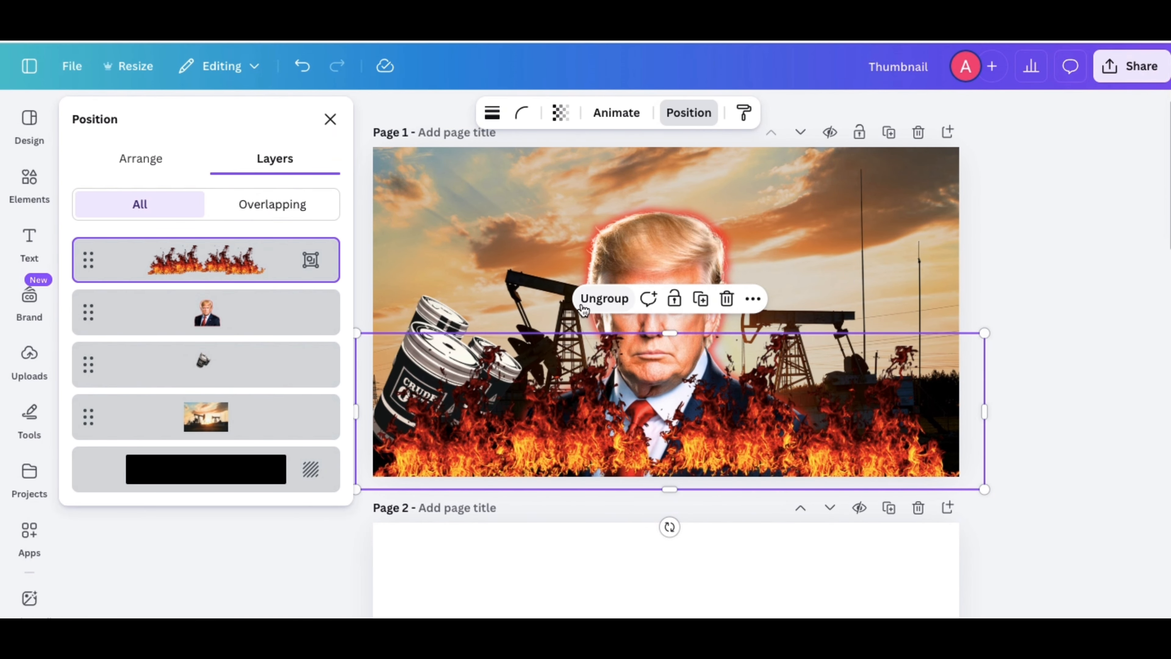
{"action": "left_click_drag", "start_coordinate": [260, 264], "coordinate": [251, 340]}
{"action": "left_click", "coordinate": [330, 119]}
Make the flame group slightly transparent.
{"action": "left_click", "coordinate": [561, 112]}
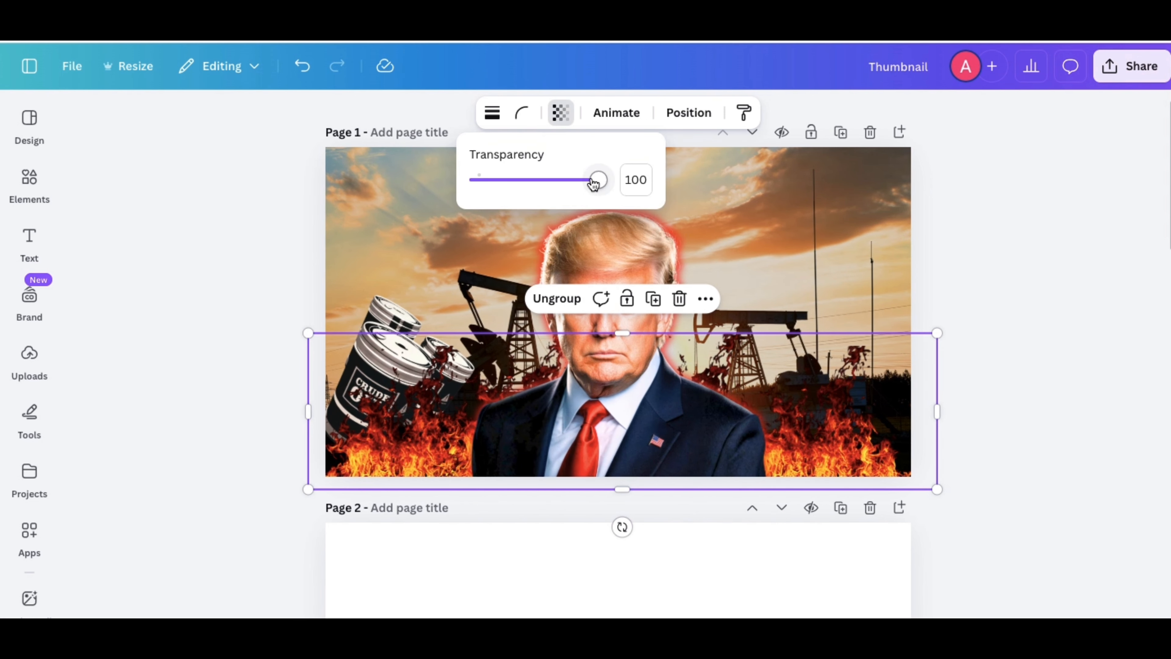
{"action": "left_click_drag", "start_coordinate": [595, 182], "coordinate": [573, 180]}
{"action": "left_click", "coordinate": [771, 170]}
Add a heading reading "FUEL CRISIS" to page 1 and enlarge it to font size 91.
{"action": "left_click", "coordinate": [29, 180]}
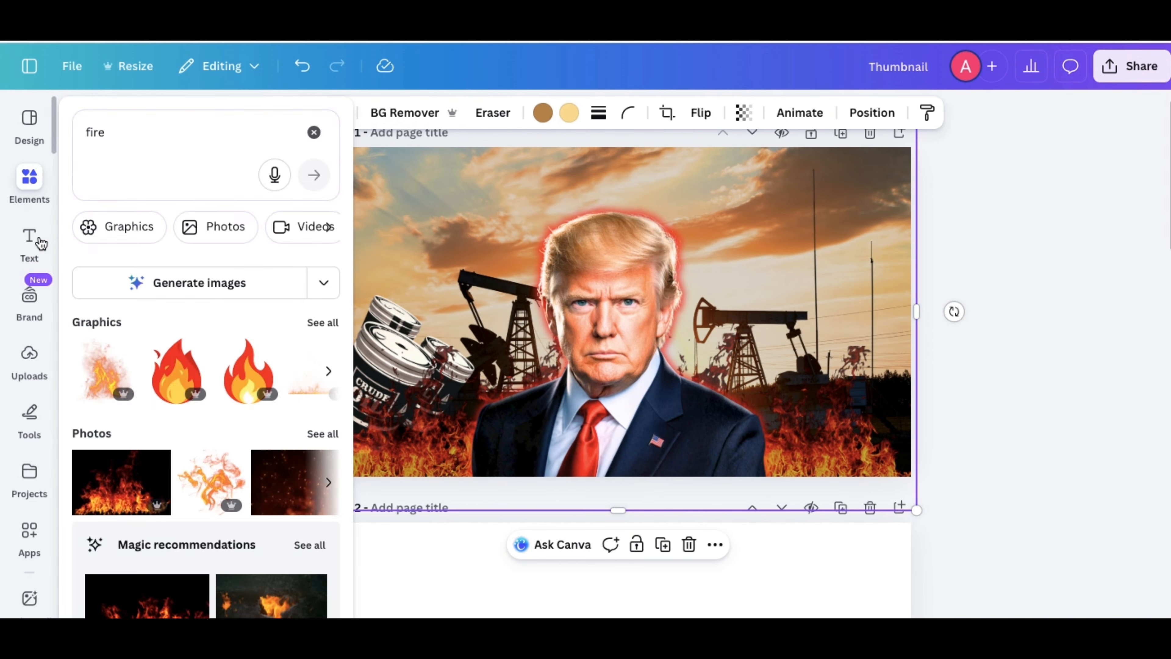
{"action": "left_click", "coordinate": [40, 241]}
{"action": "left_click", "coordinate": [133, 381]}
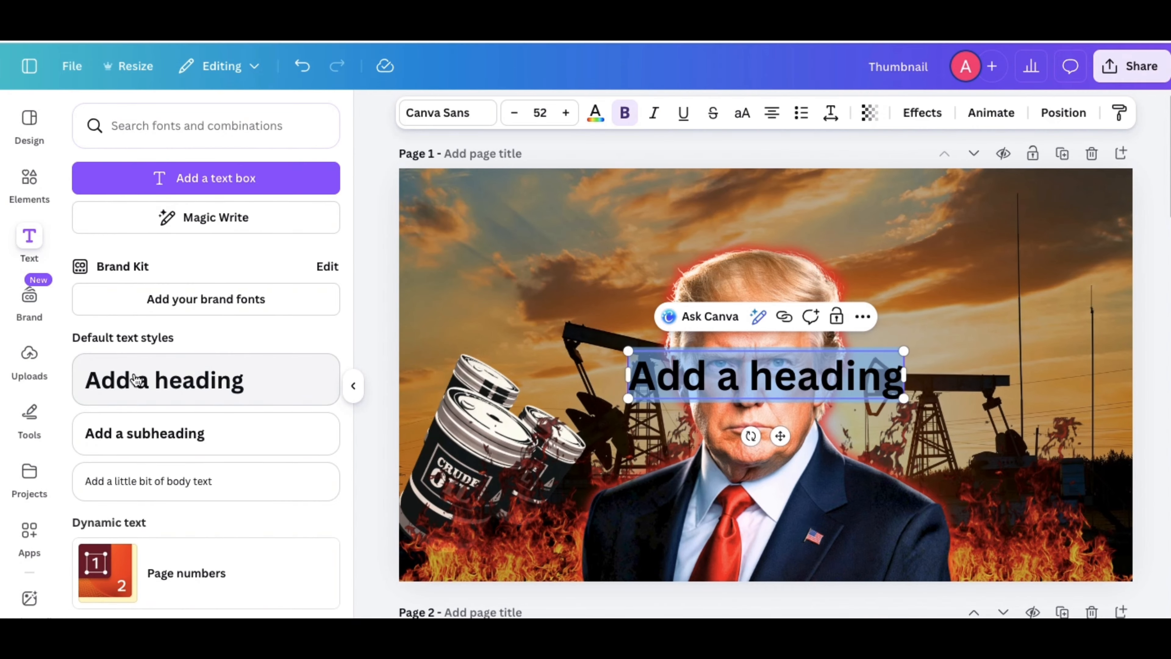
{"action": "left_click", "coordinate": [354, 395]}
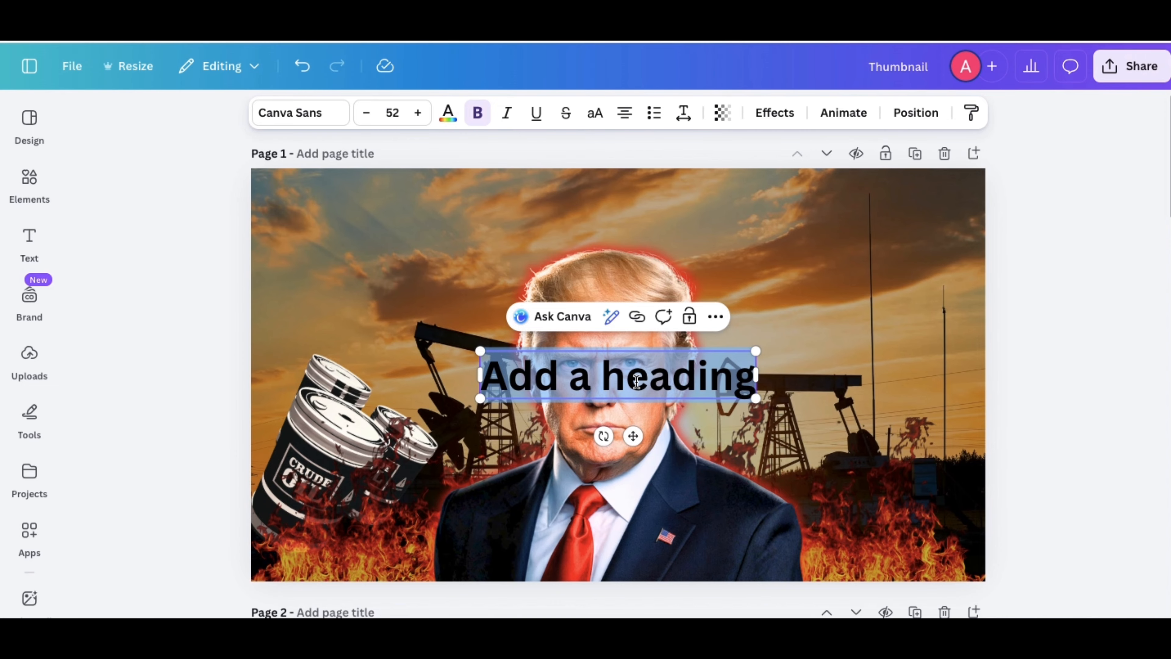
{"action": "type", "text": "FUEL CRIS"}
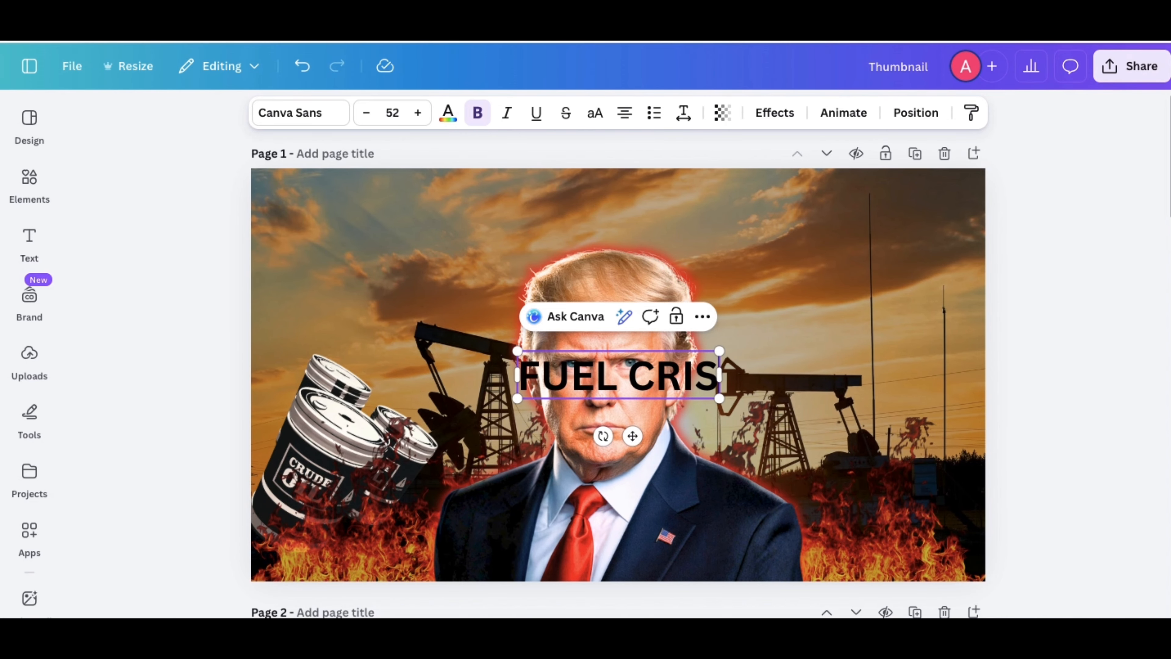
{"action": "type", "text": "IS"}
{"action": "left_click_drag", "start_coordinate": [500, 351], "coordinate": [332, 249]}
Search the fonts for "zuu" and set the heading in Zuume Rough Bold.
{"action": "left_click", "coordinate": [318, 113]}
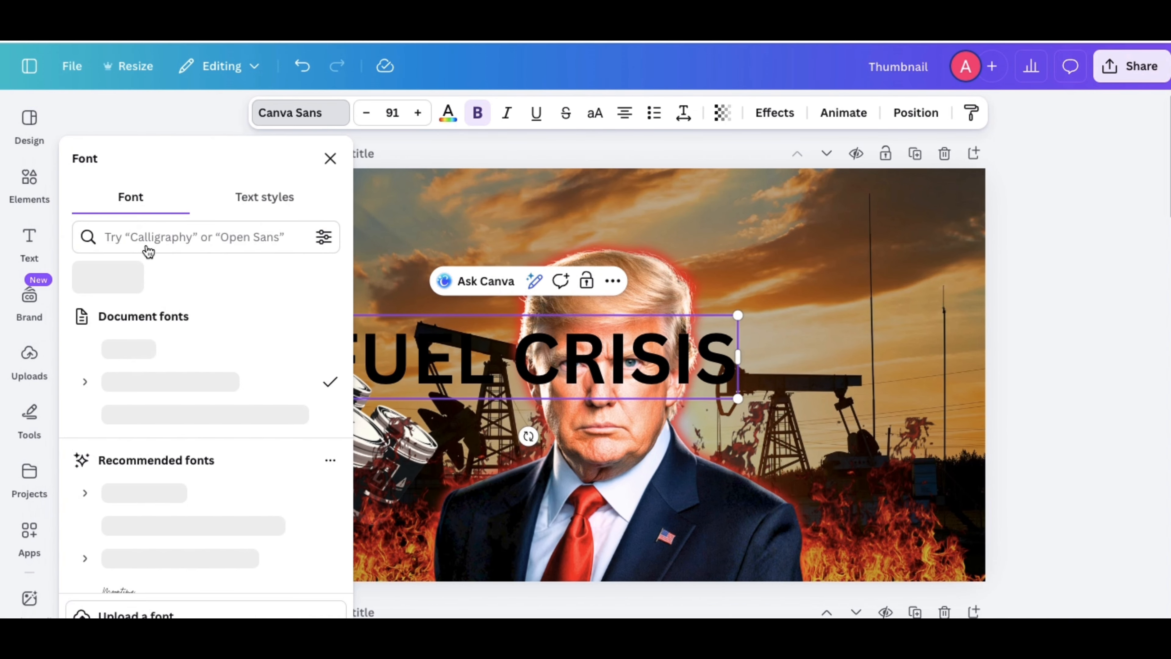
{"action": "left_click", "coordinate": [141, 234]}
{"action": "type", "text": "zuu"}
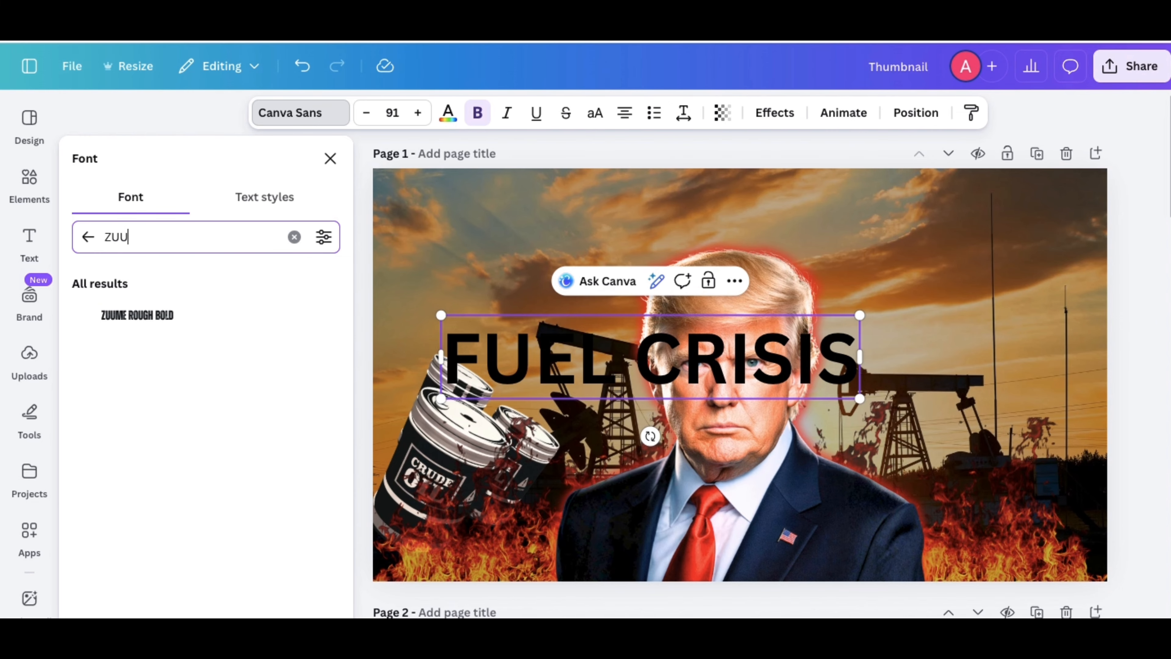
{"action": "left_click", "coordinate": [132, 318]}
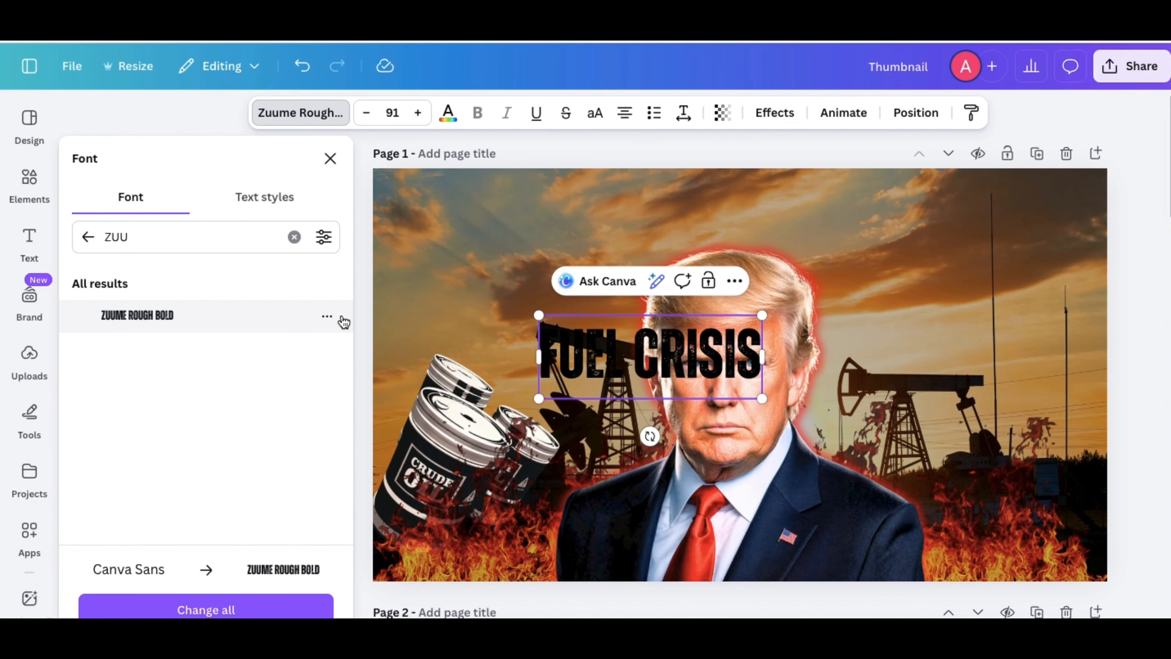
{"action": "left_click", "coordinate": [330, 159]}
Change the colour of all the heading text to white.
{"action": "left_click", "coordinate": [448, 113]}
{"action": "left_click", "coordinate": [246, 318]}
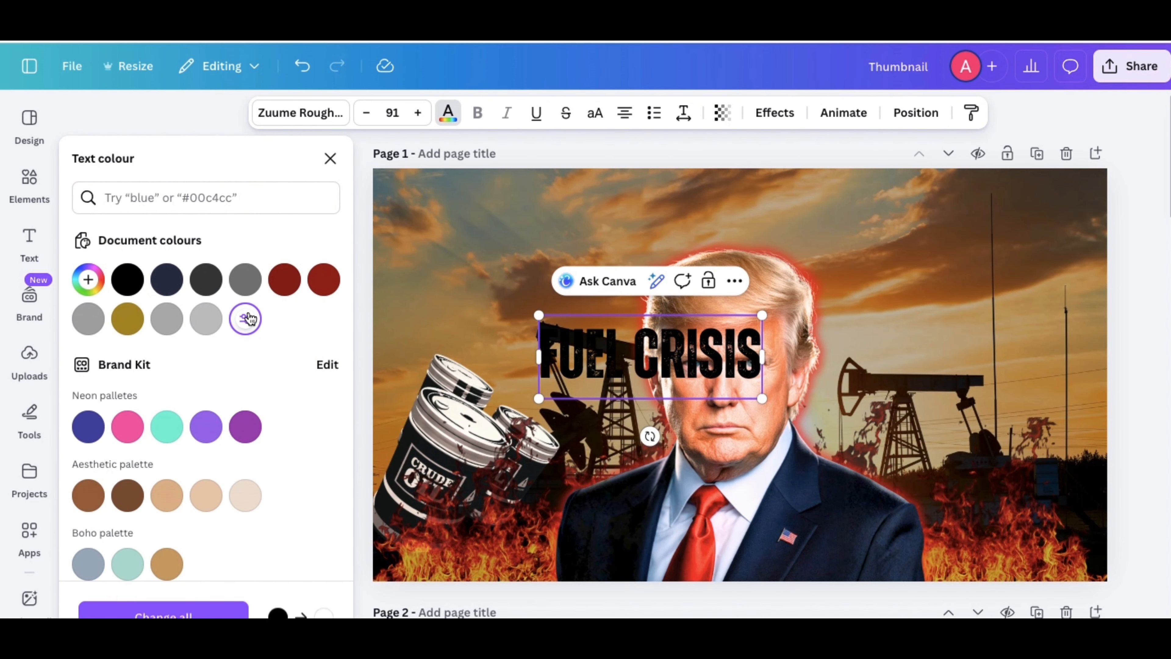
{"action": "left_click", "coordinate": [698, 357]}
{"action": "left_click_drag", "start_coordinate": [553, 350], "coordinate": [758, 356]}
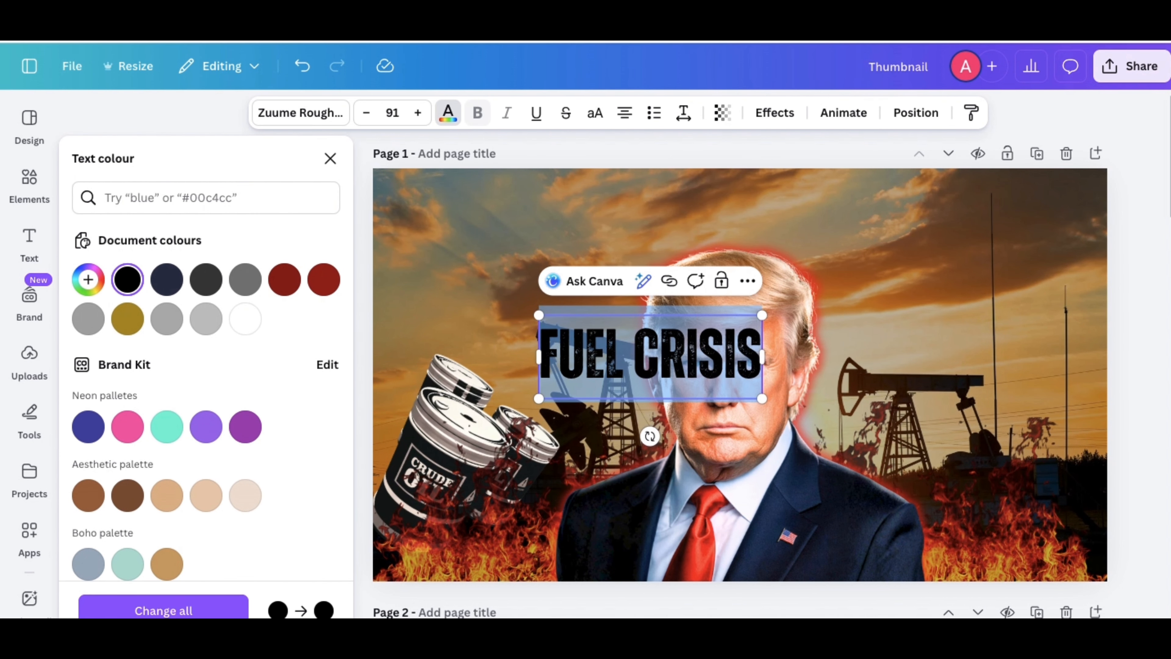
{"action": "left_click", "coordinate": [245, 318]}
{"action": "left_click", "coordinate": [330, 158]}
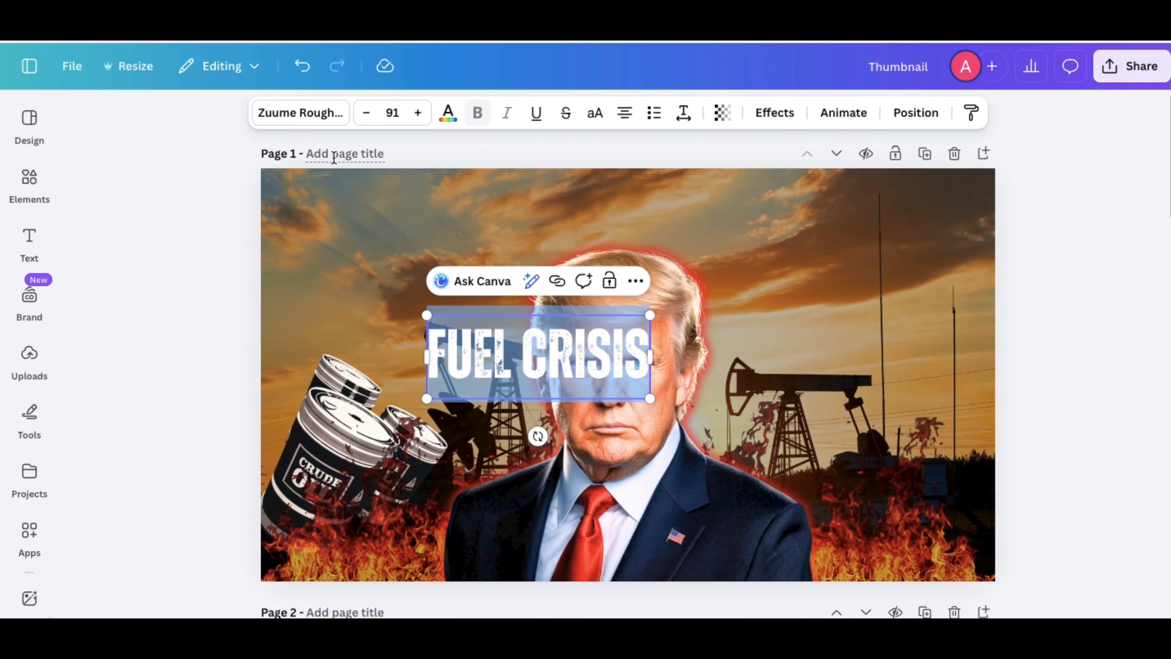
Move the "FUEL CRISIS" heading to the top of page 1 and enlarge it to font size 198.
{"action": "left_click", "coordinate": [328, 237]}
{"action": "left_click", "coordinate": [471, 344]}
{"action": "left_click_drag", "start_coordinate": [458, 242], "coordinate": [399, 194]}
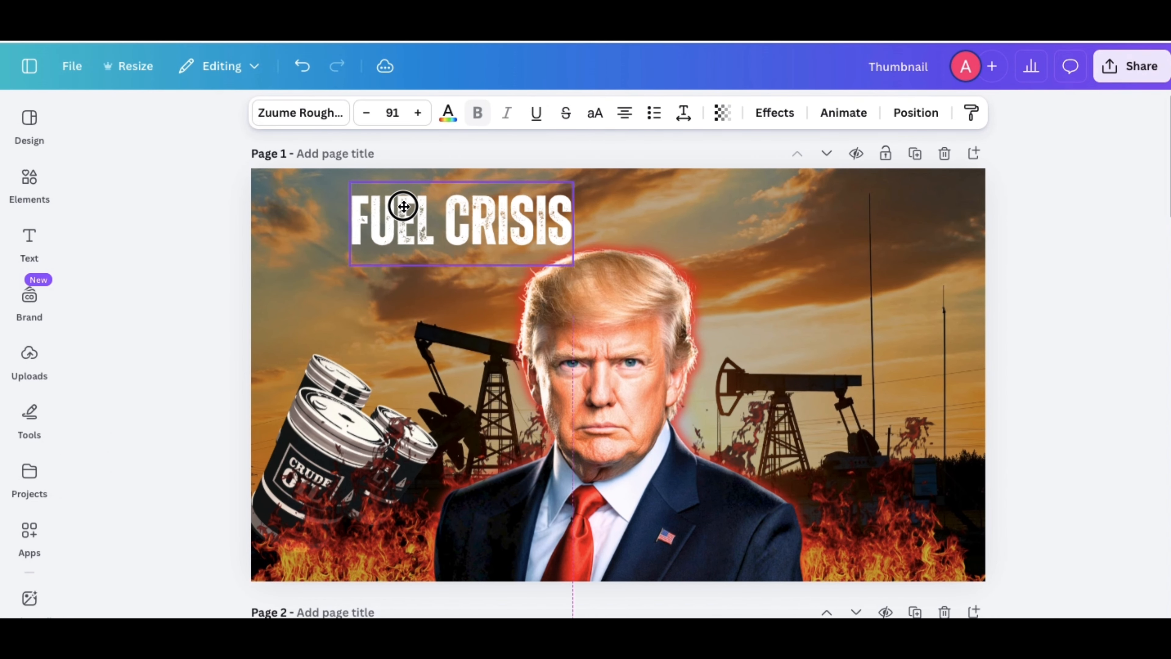
{"action": "left_click_drag", "start_coordinate": [572, 263], "coordinate": [831, 357]}
{"action": "left_click_drag", "start_coordinate": [709, 270], "coordinate": [675, 243]}
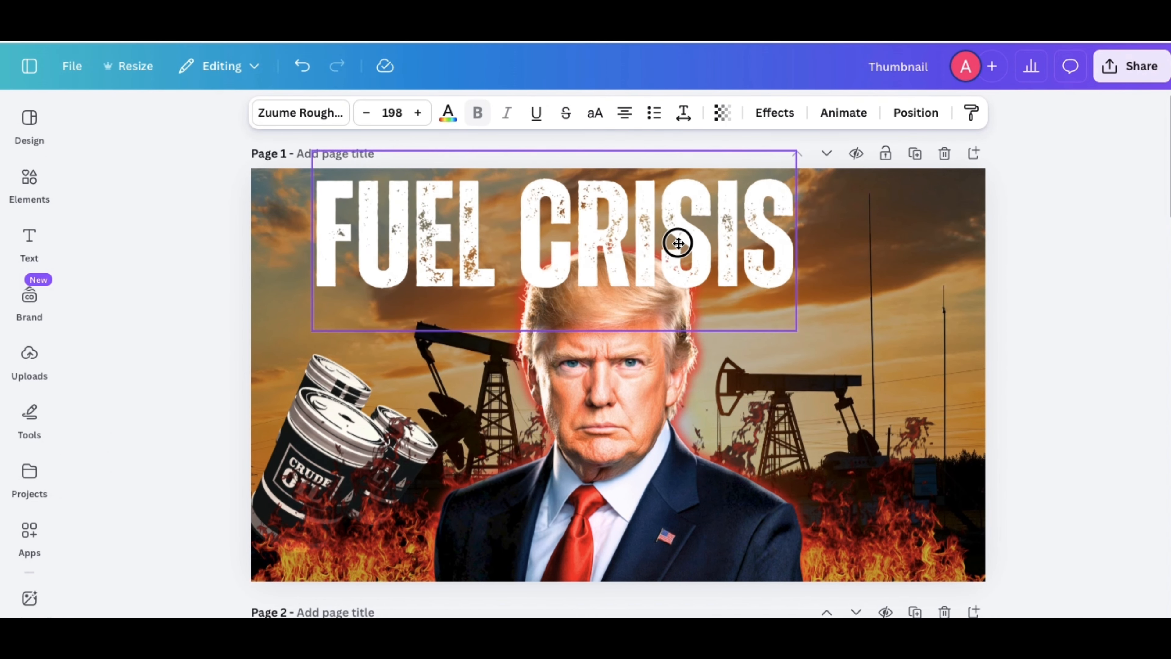
Set the heading's letter spacing to 39.
{"action": "left_click", "coordinate": [684, 112]}
{"action": "left_click_drag", "start_coordinate": [625, 180], "coordinate": [628, 180]}
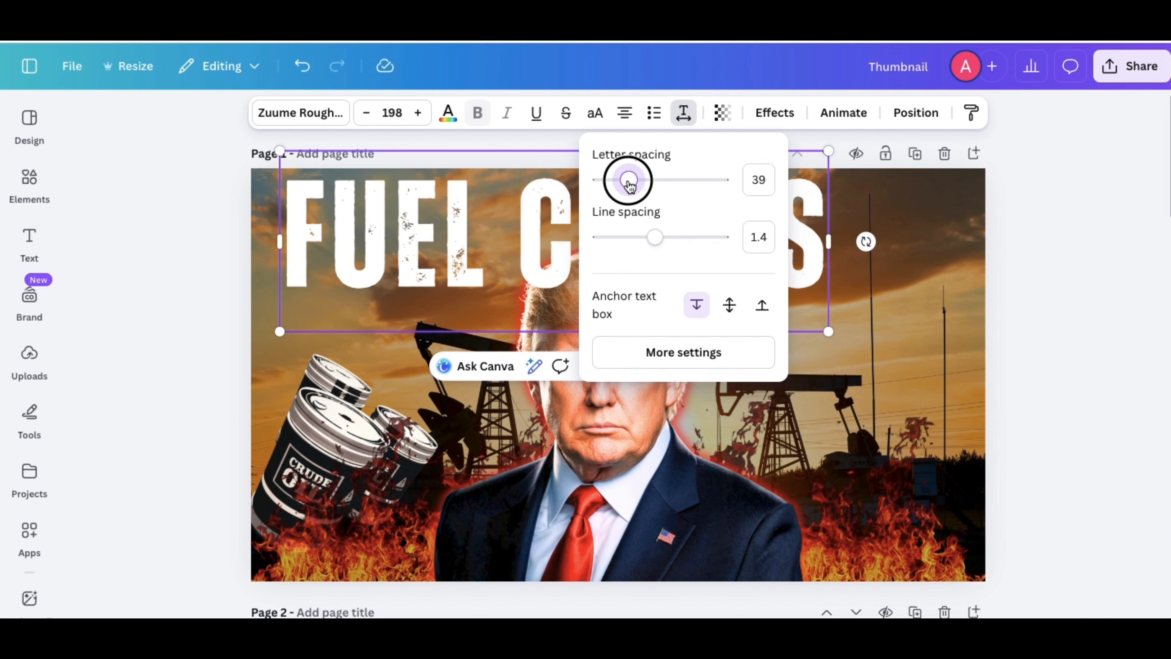
{"action": "left_click", "coordinate": [1032, 249]}
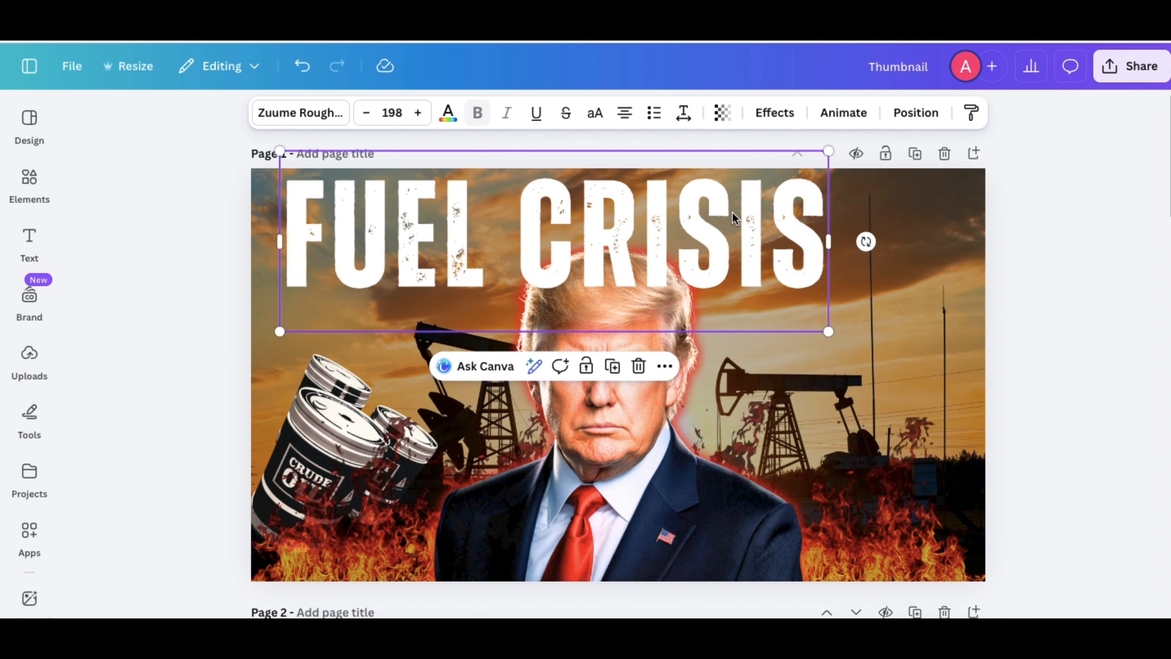
Nudge the heading slightly to the right and place it directly behind the portrait in the layer order.
{"action": "left_click_drag", "start_coordinate": [733, 217], "coordinate": [746, 216]}
{"action": "left_click", "coordinate": [908, 114]}
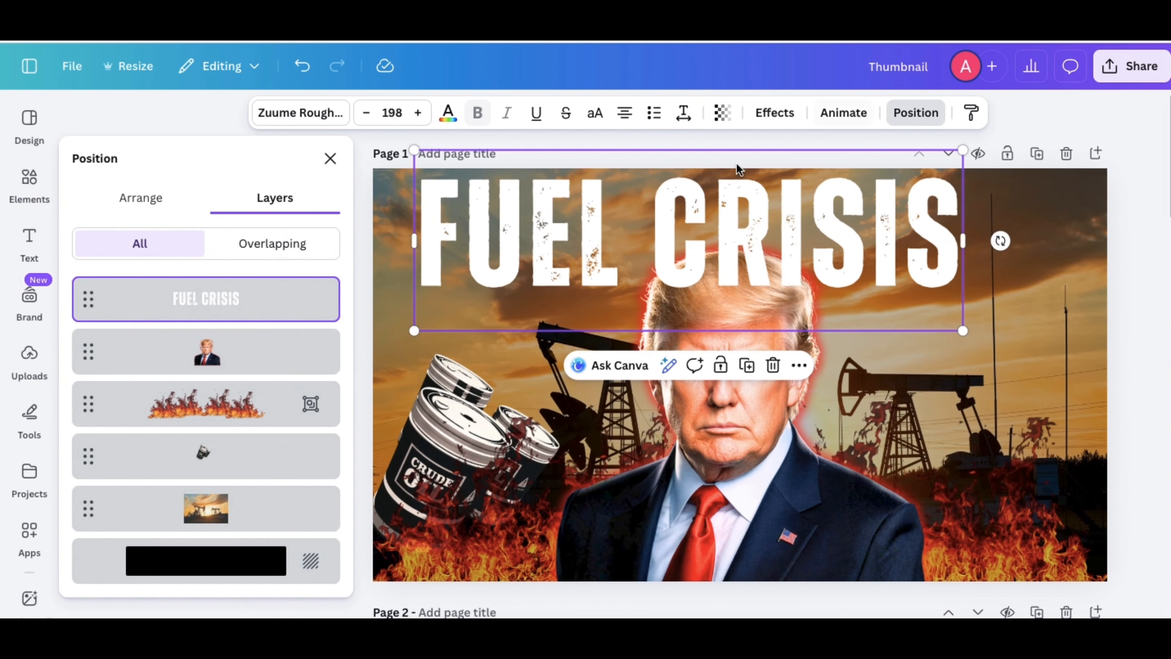
{"action": "left_click_drag", "start_coordinate": [235, 313], "coordinate": [240, 394]}
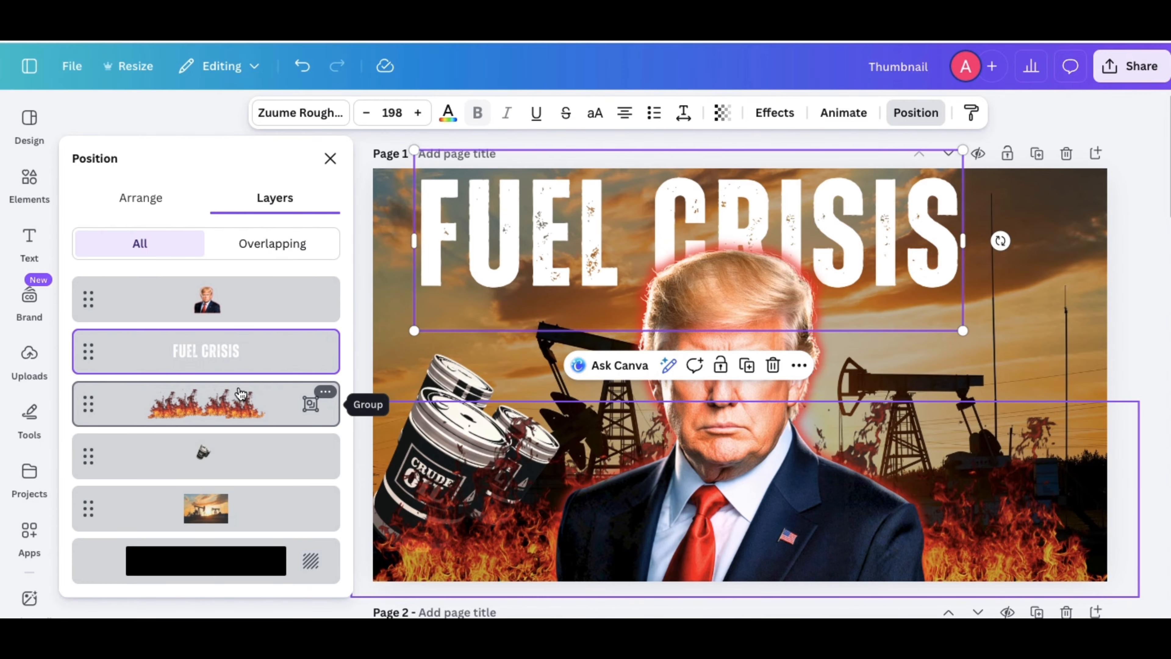
Search the elements for "RED GLOW", add the round red glow graphic to page 1 and show all matching graphics.
{"action": "left_click", "coordinate": [29, 182]}
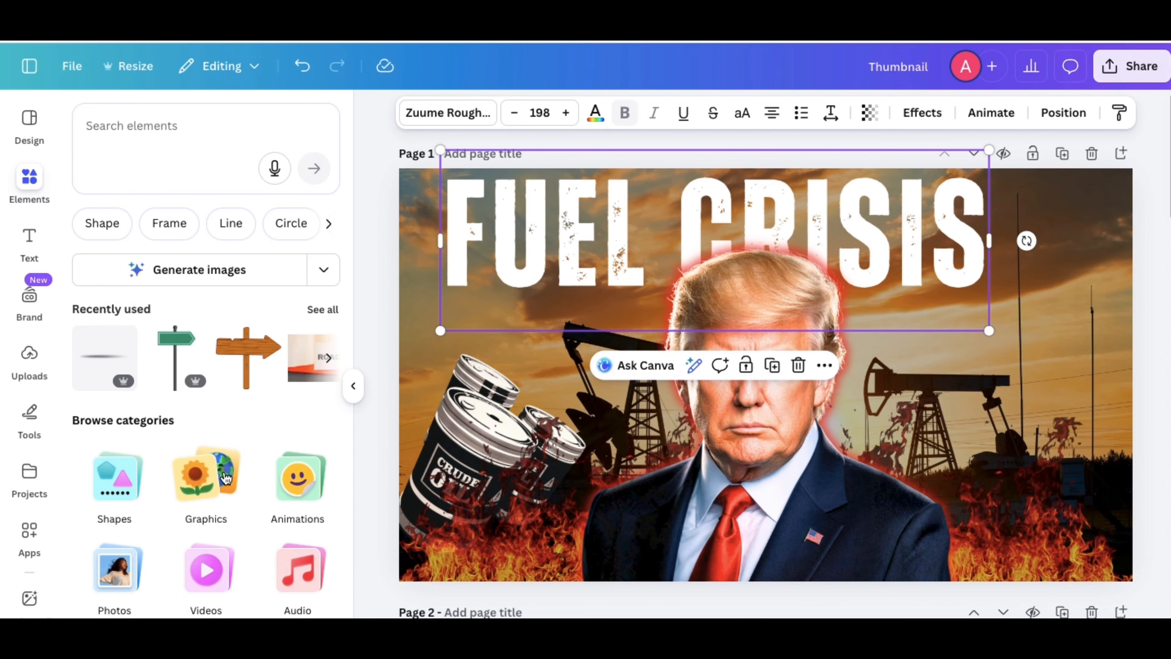
{"action": "scroll", "coordinate": [226, 478], "scroll_direction": "down", "scroll_amount": 5}
{"action": "left_click", "coordinate": [149, 134]}
{"action": "type", "text": "RED GLOW"}
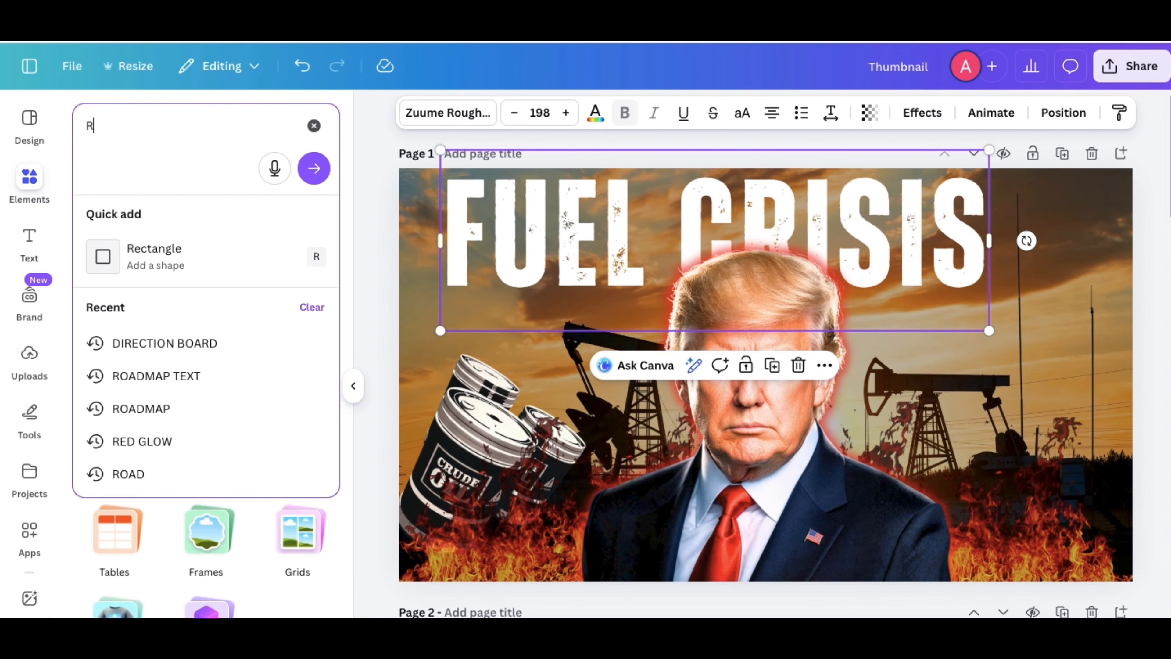
{"action": "key", "text": "Return"}
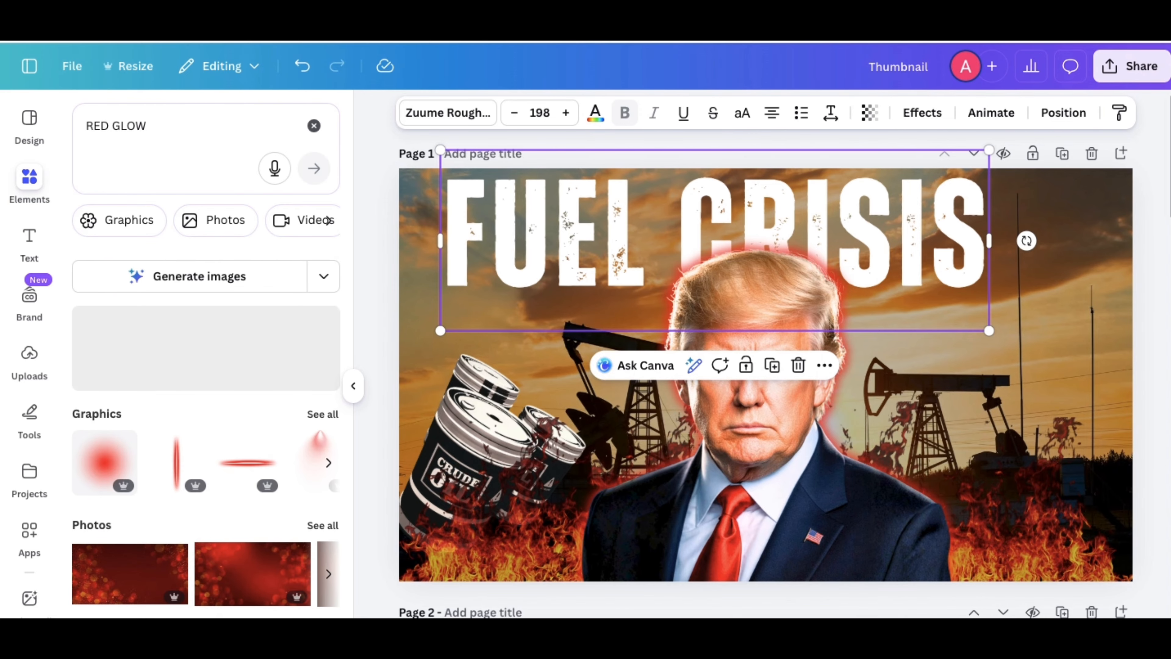
{"action": "left_click", "coordinate": [102, 469]}
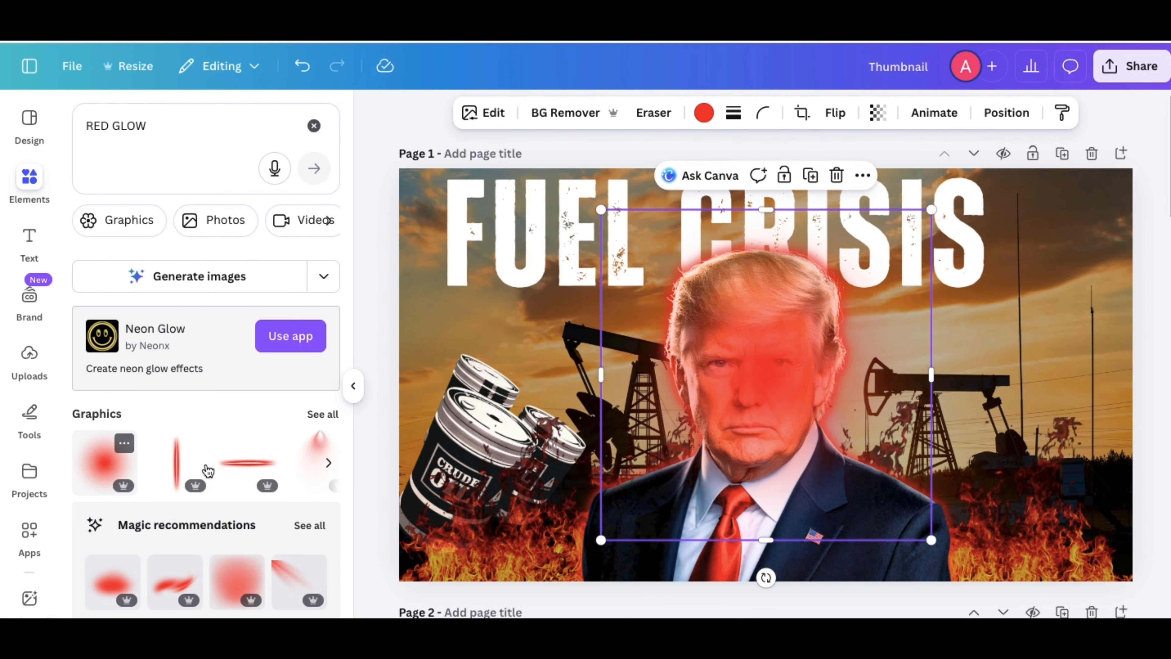
{"action": "left_click", "coordinate": [317, 414]}
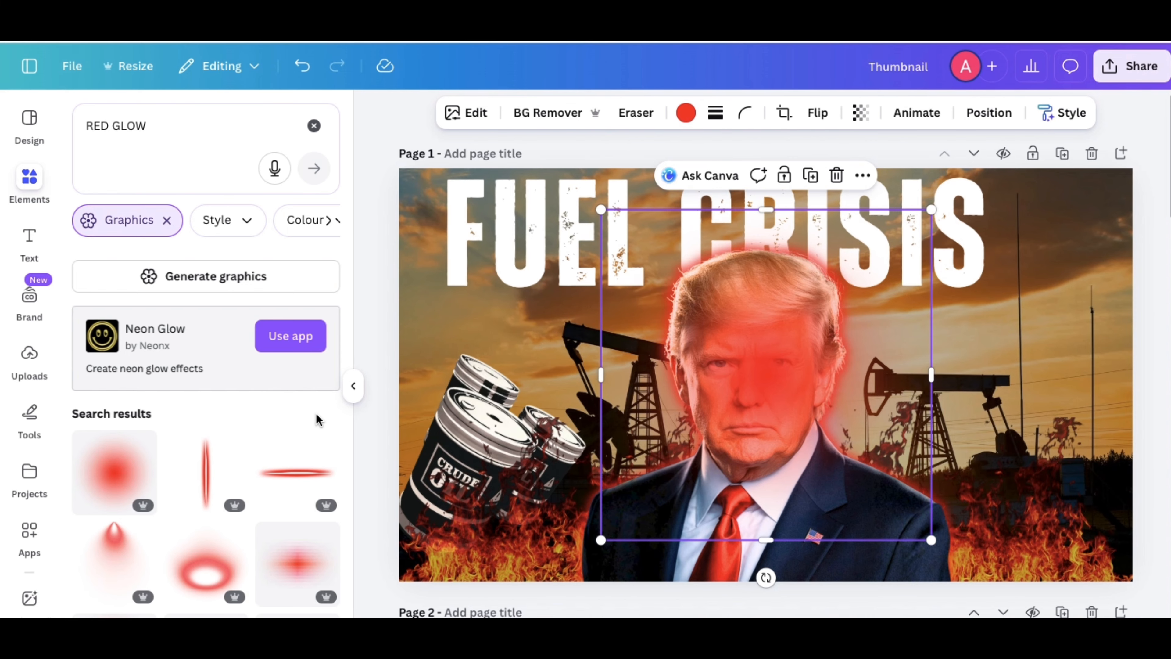
Move the red glow over the portrait's head, place it directly behind the portrait in the layer order and enlarge it.
{"action": "left_click", "coordinate": [353, 386]}
{"action": "left_click_drag", "start_coordinate": [633, 369], "coordinate": [622, 329]}
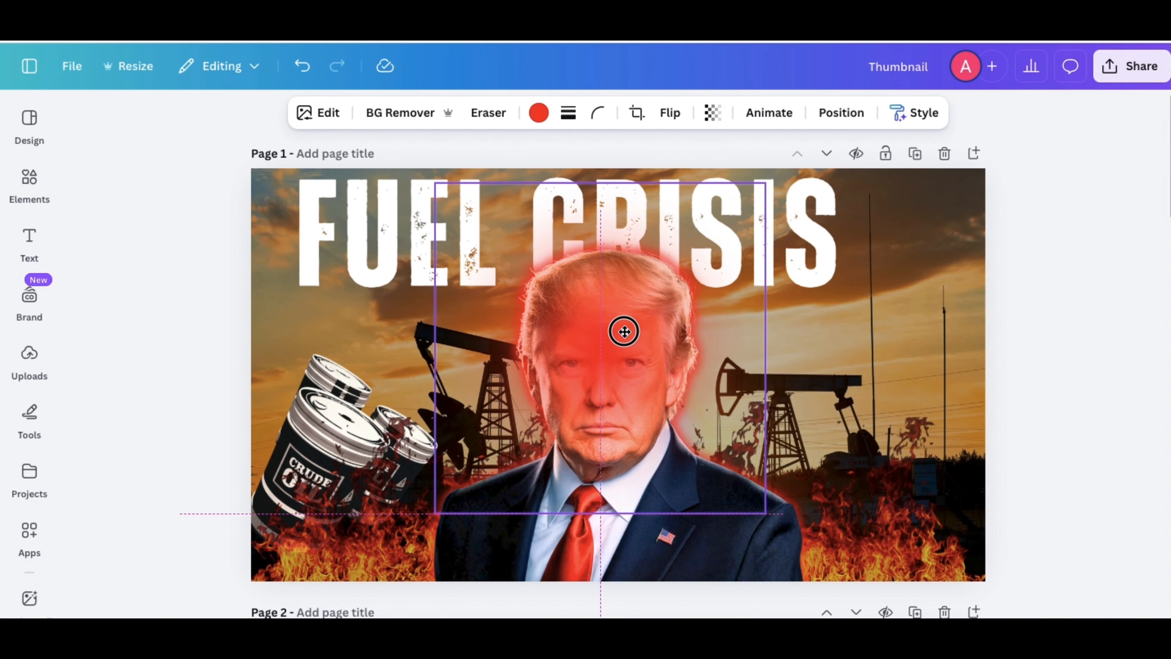
{"action": "left_click", "coordinate": [842, 113]}
{"action": "left_click", "coordinate": [270, 301]}
{"action": "left_click_drag", "start_coordinate": [270, 301], "coordinate": [269, 369]}
{"action": "left_click_drag", "start_coordinate": [896, 177], "coordinate": [932, 140]}
Duplicate the red glow twice, position the copies beside the portrait's lower left and lower right, and layer them behind the portrait.
{"action": "left_click", "coordinate": [792, 540]}
{"action": "left_click_drag", "start_coordinate": [752, 389], "coordinate": [627, 530]}
{"action": "left_click_drag", "start_coordinate": [228, 298], "coordinate": [229, 435]}
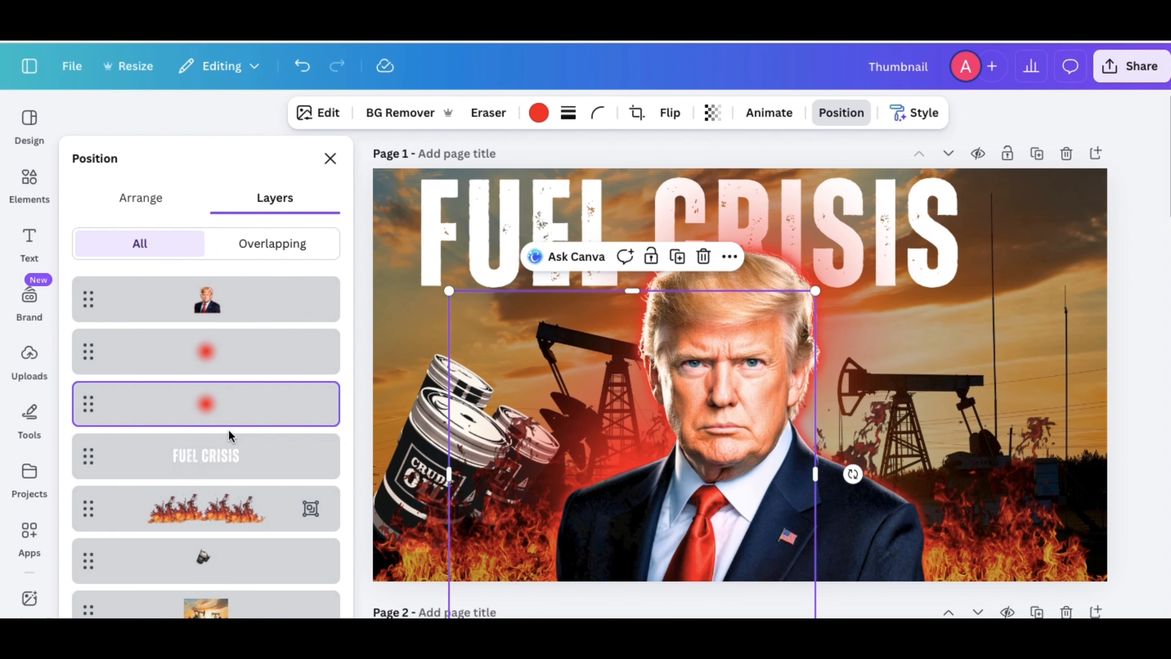
{"action": "left_click", "coordinate": [678, 257]}
{"action": "left_click_drag", "start_coordinate": [574, 522], "coordinate": [918, 426]}
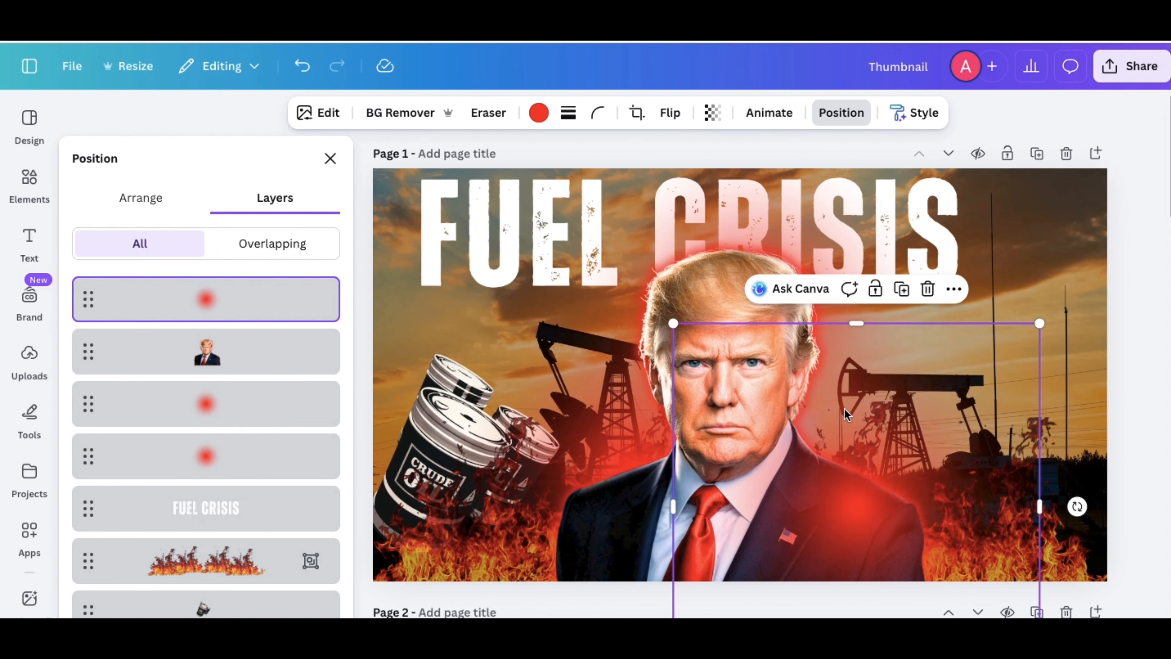
{"action": "left_click_drag", "start_coordinate": [249, 299], "coordinate": [248, 404]}
Search the elements for "transparent red shadow" and add the fourth matching graphic, a soft red glow, to page 1.
{"action": "left_click", "coordinate": [29, 182]}
{"action": "left_click", "coordinate": [116, 128]}
{"action": "type", "text": "t"}
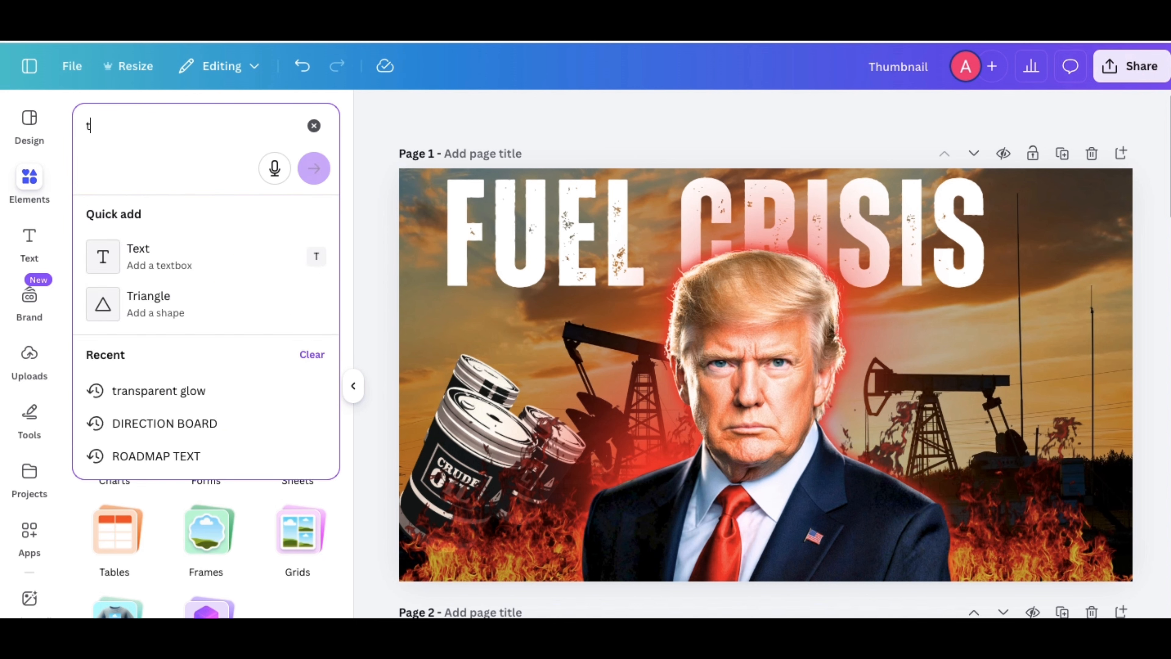
{"action": "type", "text": "ransparent red shadow"}
{"action": "key", "text": "Return"}
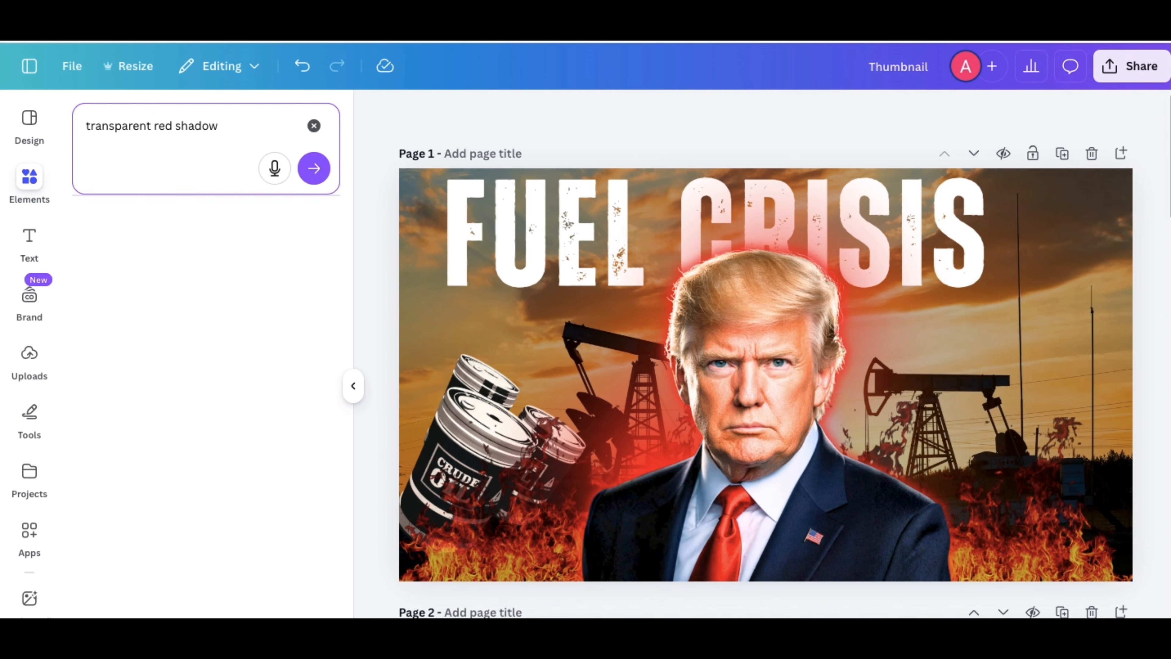
{"action": "left_click", "coordinate": [303, 471]}
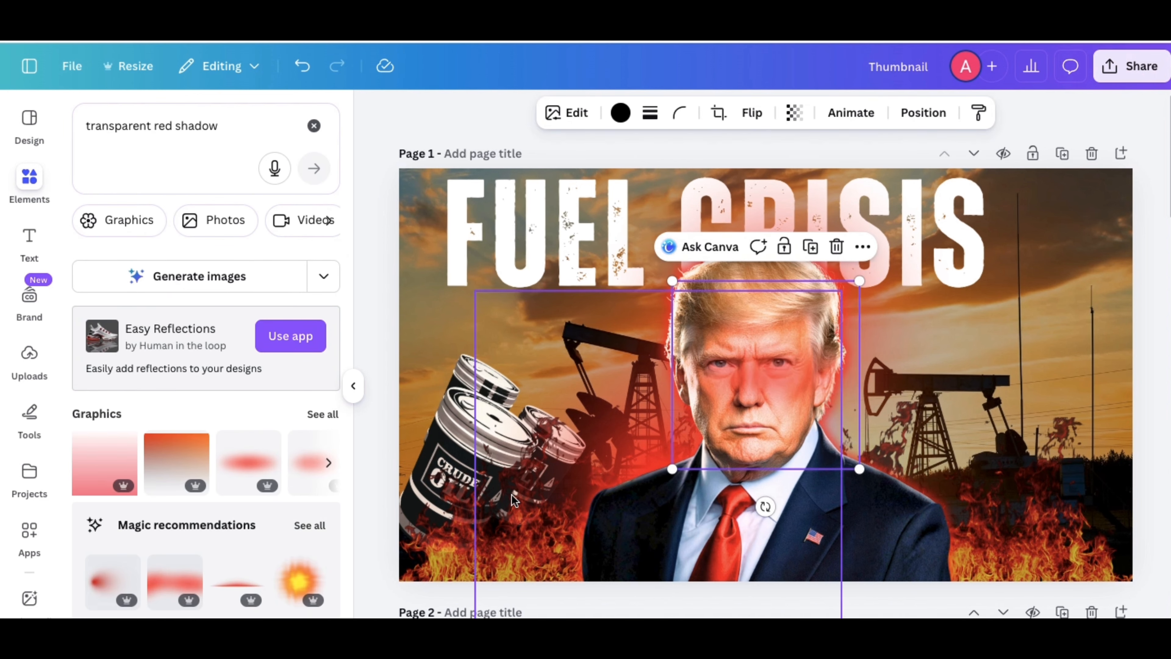
Rotate and shrink the red shadow, and position it along the left edge of the portrait's face.
{"action": "left_click", "coordinate": [354, 386]}
{"action": "left_click_drag", "start_coordinate": [628, 390], "coordinate": [551, 375]}
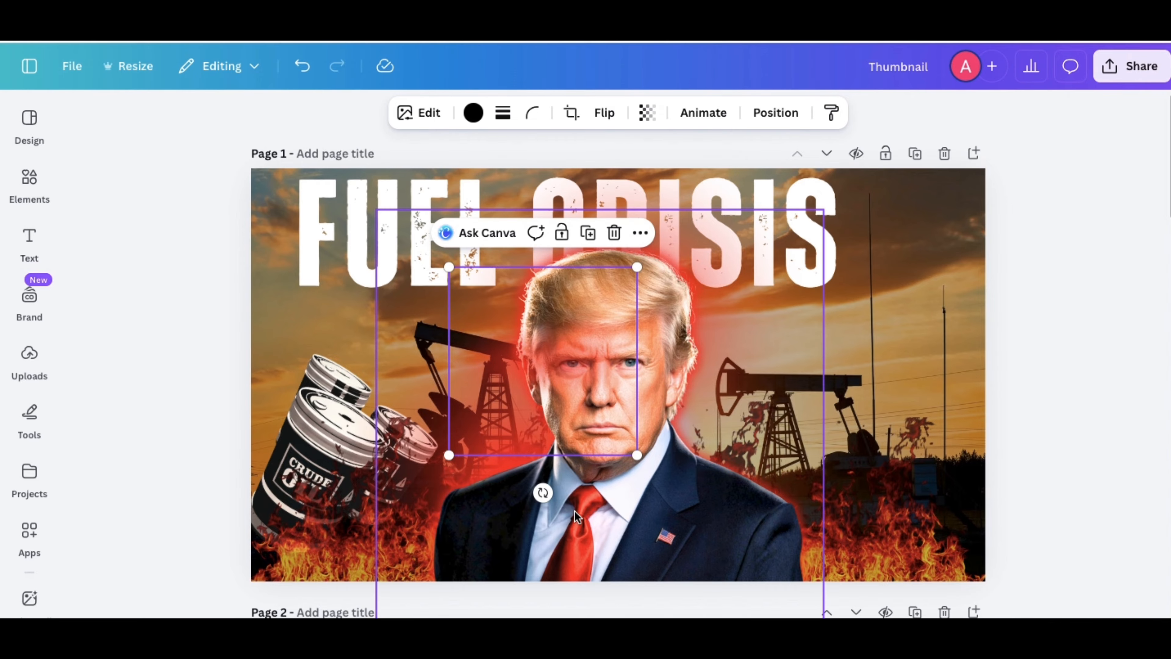
{"action": "left_click_drag", "start_coordinate": [541, 491], "coordinate": [630, 331]}
{"action": "left_click_drag", "start_coordinate": [530, 349], "coordinate": [529, 377]}
{"action": "left_click_drag", "start_coordinate": [604, 274], "coordinate": [577, 325]}
{"action": "left_click_drag", "start_coordinate": [519, 414], "coordinate": [536, 407]}
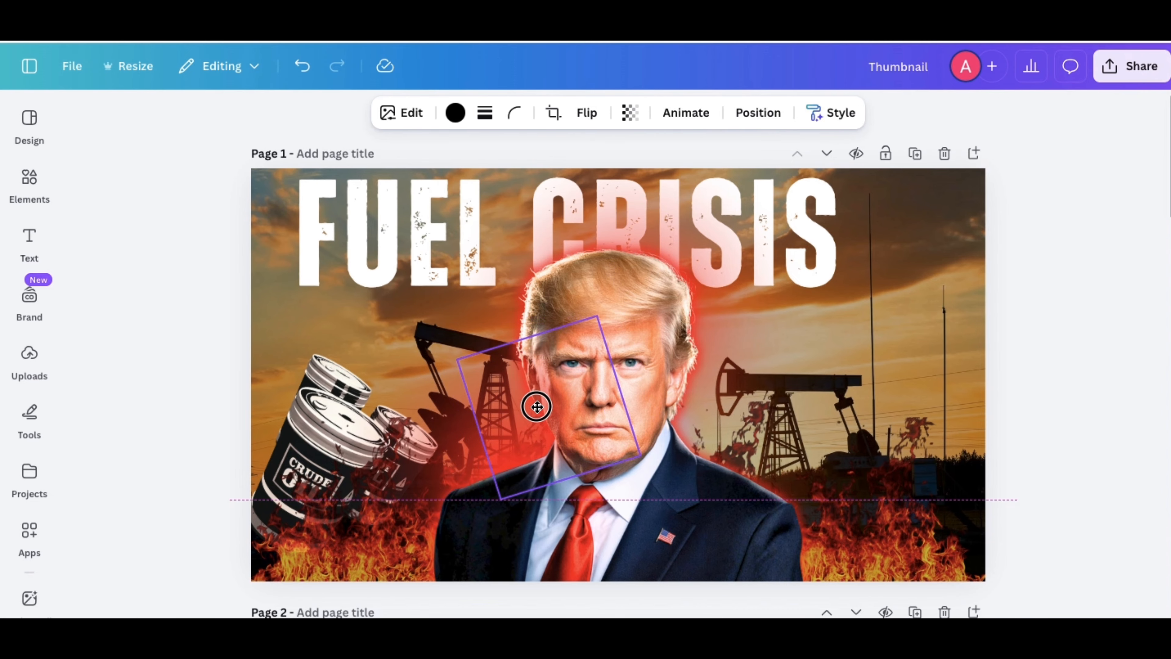
Set the red shadow's transparency to 58, shift it slightly left and make it a little smaller.
{"action": "left_click", "coordinate": [630, 112]}
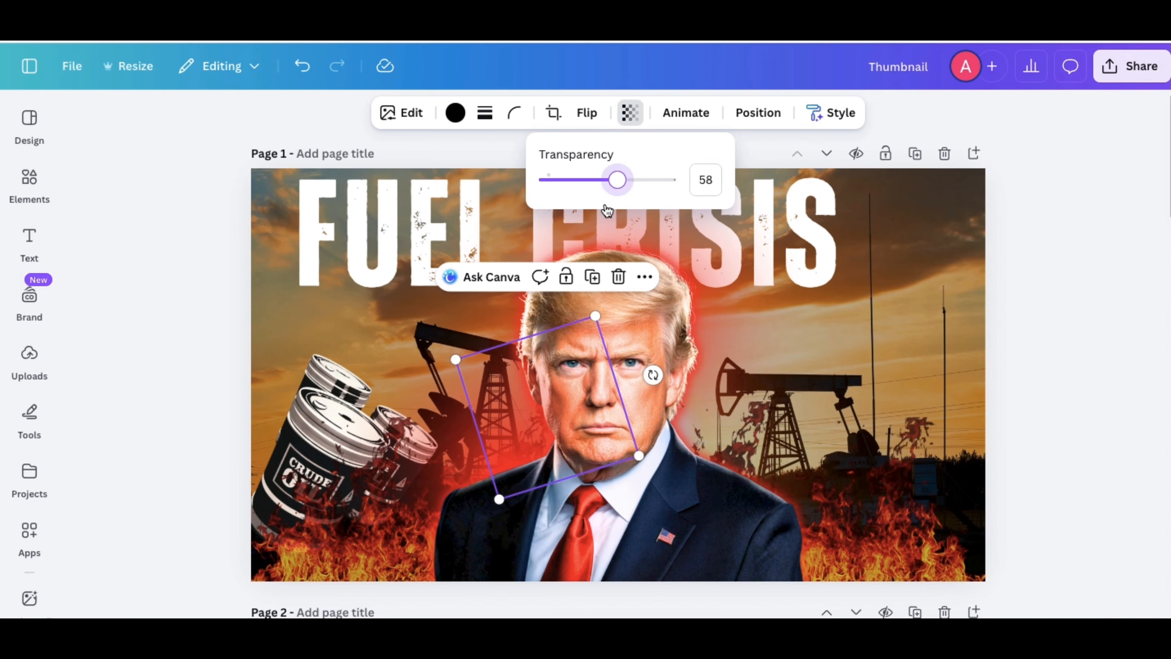
{"action": "mouse_move", "coordinate": [556, 411]}
{"action": "left_mouse_down"}
{"action": "mouse_move", "coordinate": [507, 424]}
{"action": "mouse_move", "coordinate": [586, 397]}
{"action": "mouse_move", "coordinate": [543, 416]}
{"action": "left_mouse_up"}
{"action": "left_click_drag", "start_coordinate": [487, 506], "coordinate": [495, 489]}
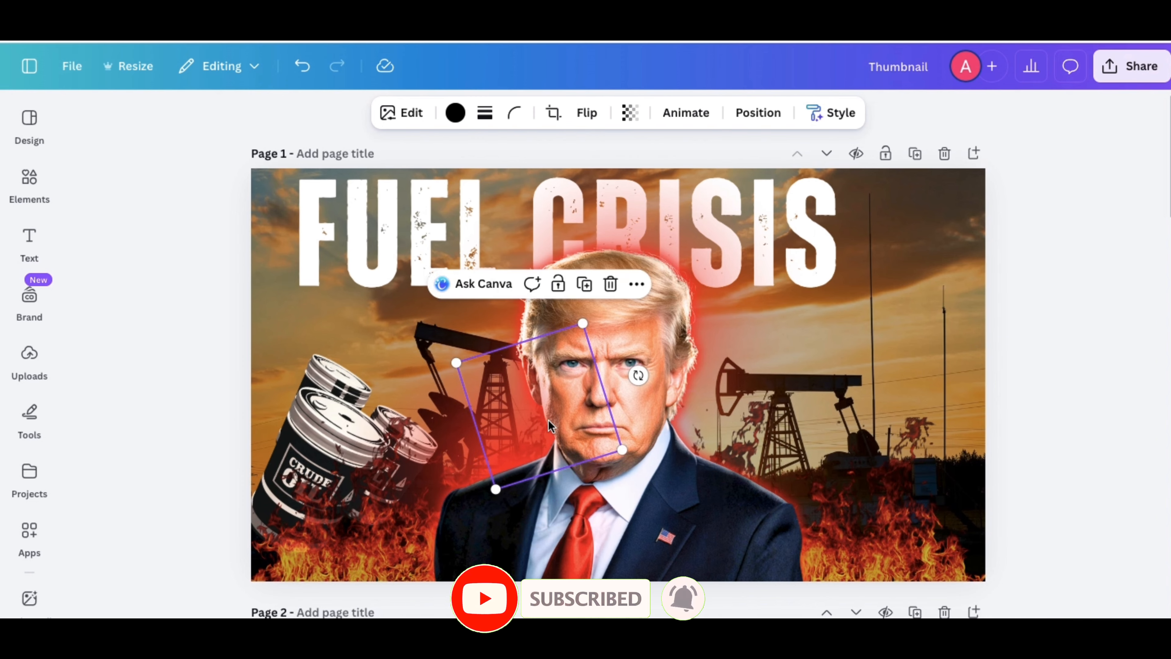
Position the red shadow at the upper left of the portrait's hair and rotate it to follow the head's outline.
{"action": "left_click_drag", "start_coordinate": [549, 426], "coordinate": [529, 310]}
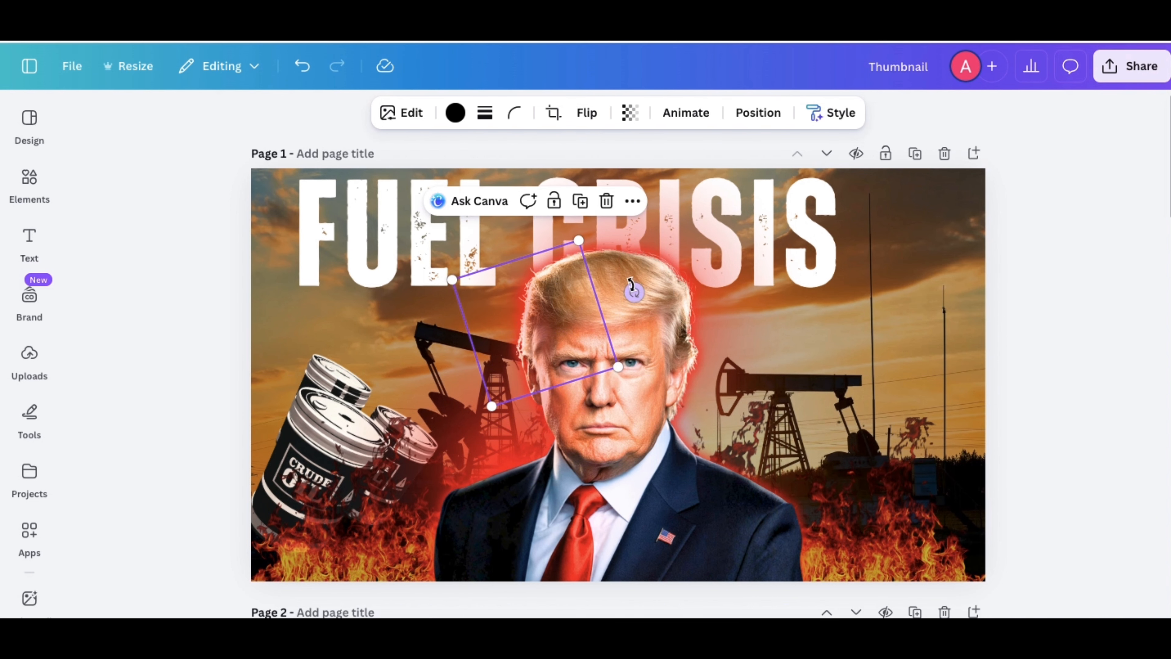
{"action": "left_click_drag", "start_coordinate": [636, 284], "coordinate": [600, 350]}
{"action": "left_click_drag", "start_coordinate": [552, 311], "coordinate": [549, 300]}
Duplicate the hair shadow, place the copy over the portrait's left-hand shoulder, set its transparency to 95 and rotate it along the shoulder.
{"action": "left_click", "coordinate": [580, 183]}
{"action": "left_click_drag", "start_coordinate": [526, 231], "coordinate": [497, 500]}
{"action": "left_click", "coordinate": [629, 112]}
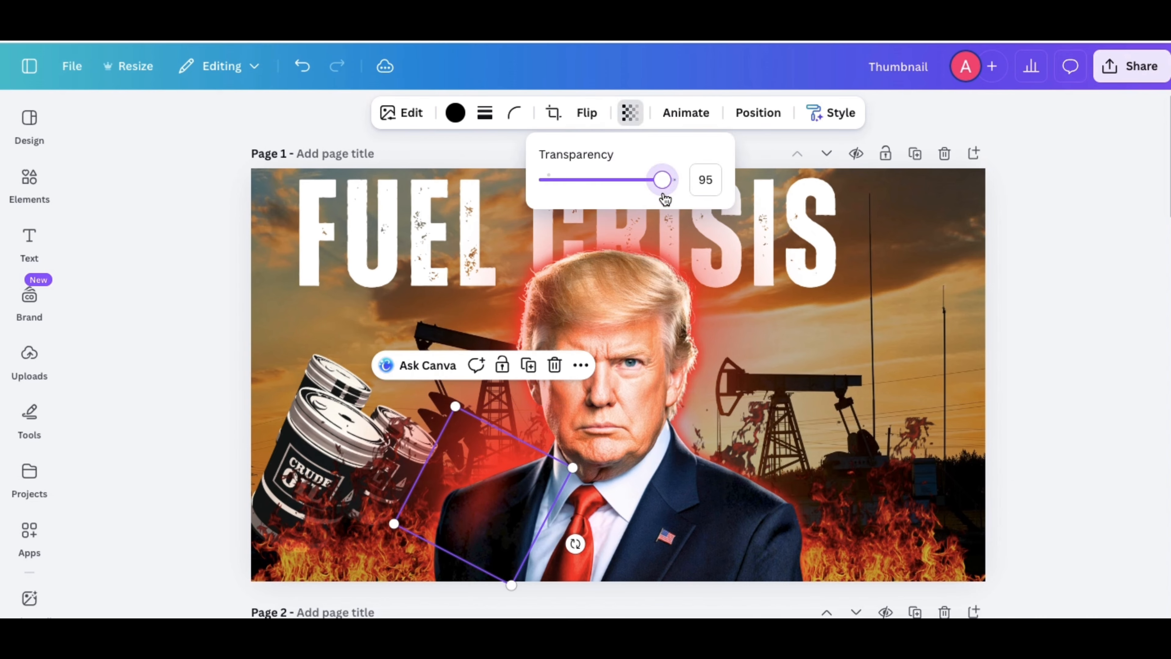
{"action": "left_click_drag", "start_coordinate": [575, 544], "coordinate": [505, 565]}
{"action": "left_click_drag", "start_coordinate": [510, 492], "coordinate": [516, 479]}
{"action": "left_click", "coordinate": [636, 117]}
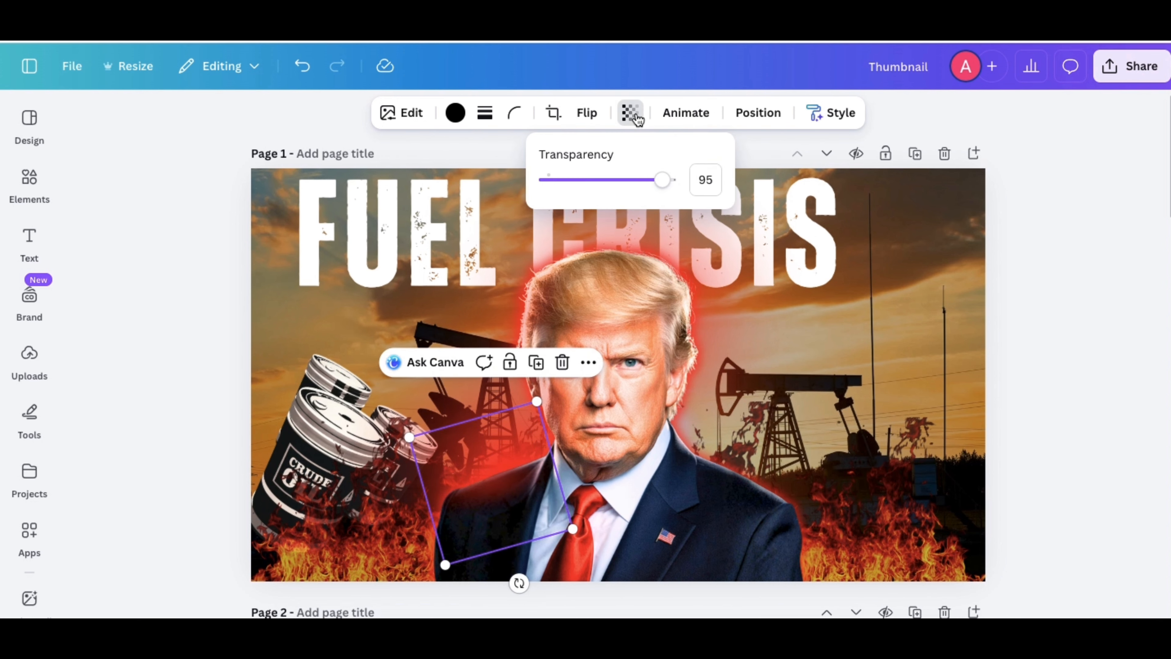
Duplicate the shoulder shadow, move the copy over the face and apply a custom Duotone effect to it.
{"action": "left_click", "coordinate": [533, 361]}
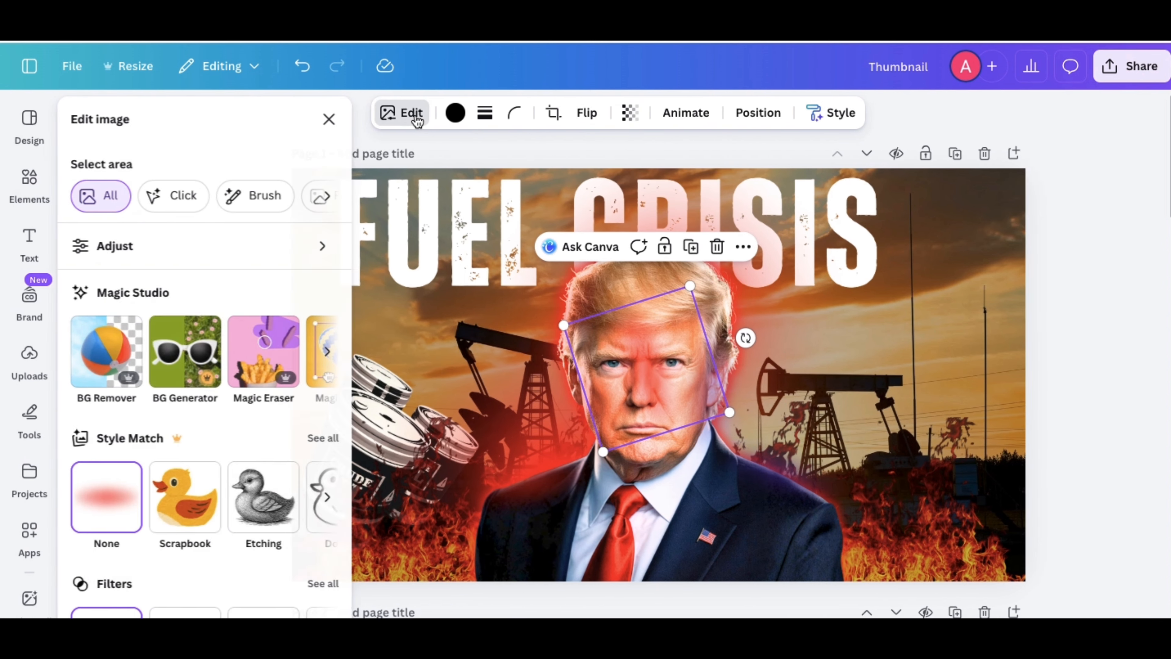
{"action": "scroll", "coordinate": [98, 513], "scroll_direction": "down", "scroll_amount": 4}
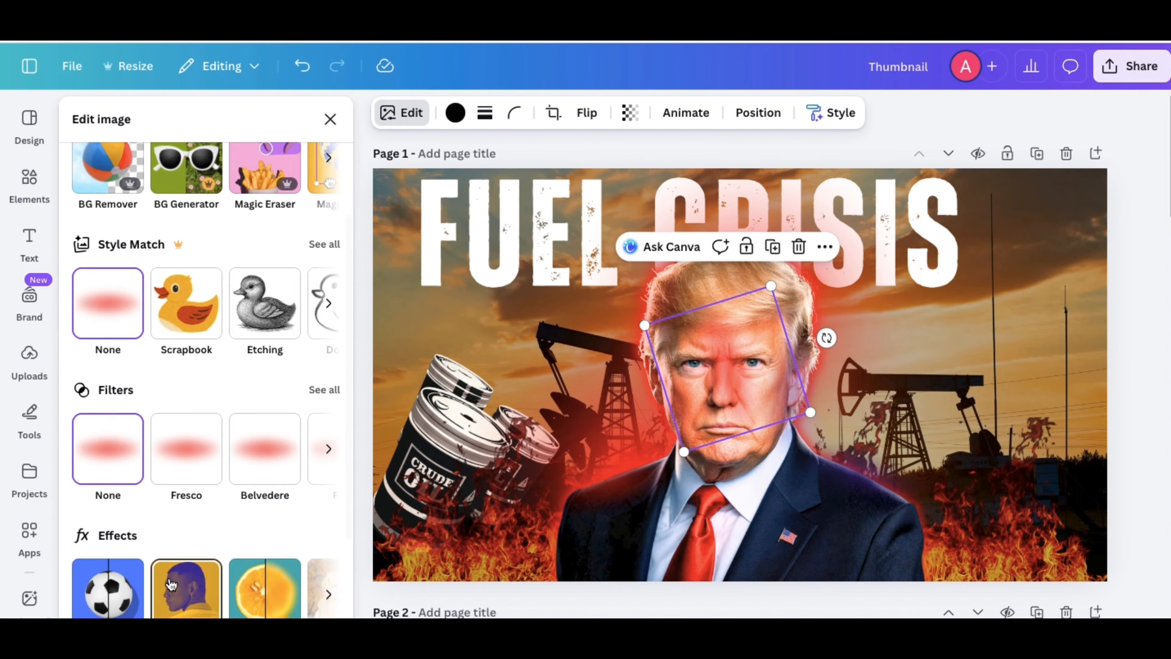
{"action": "left_click", "coordinate": [172, 585]}
{"action": "left_click", "coordinate": [122, 323]}
Recolour the face copy's Duotone shadows to near-white #FFF6F6 to turn it into a white highlight.
{"action": "left_click", "coordinate": [333, 442]}
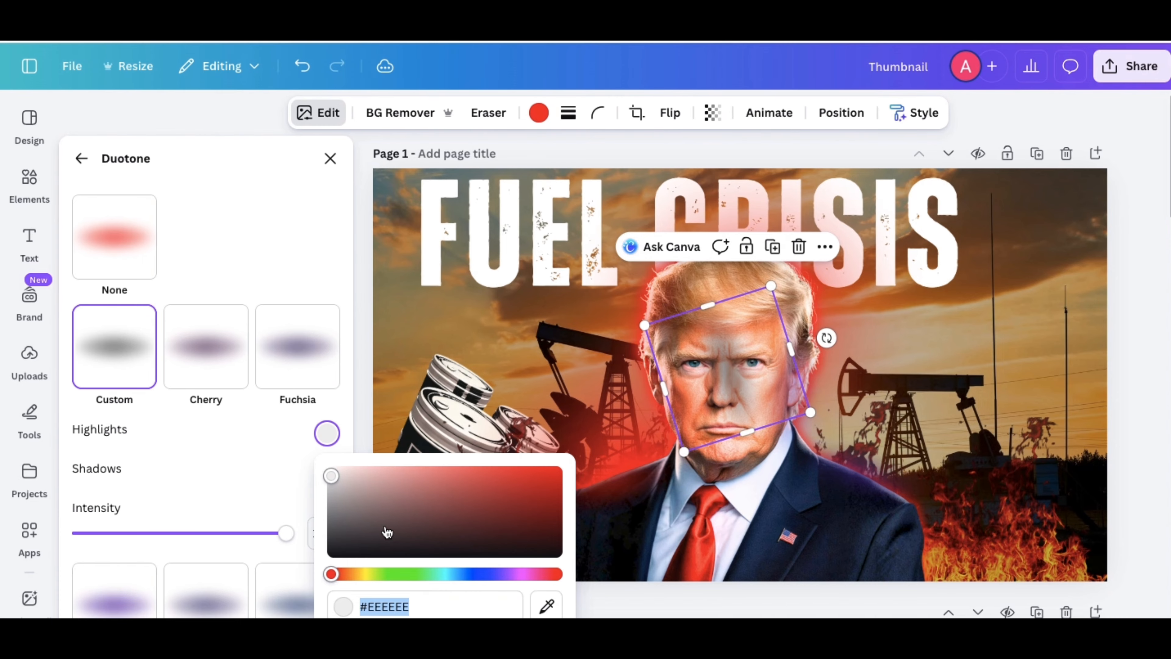
{"action": "left_click", "coordinate": [247, 468]}
{"action": "left_click", "coordinate": [327, 472]}
{"action": "left_click_drag", "start_coordinate": [330, 367], "coordinate": [335, 267]}
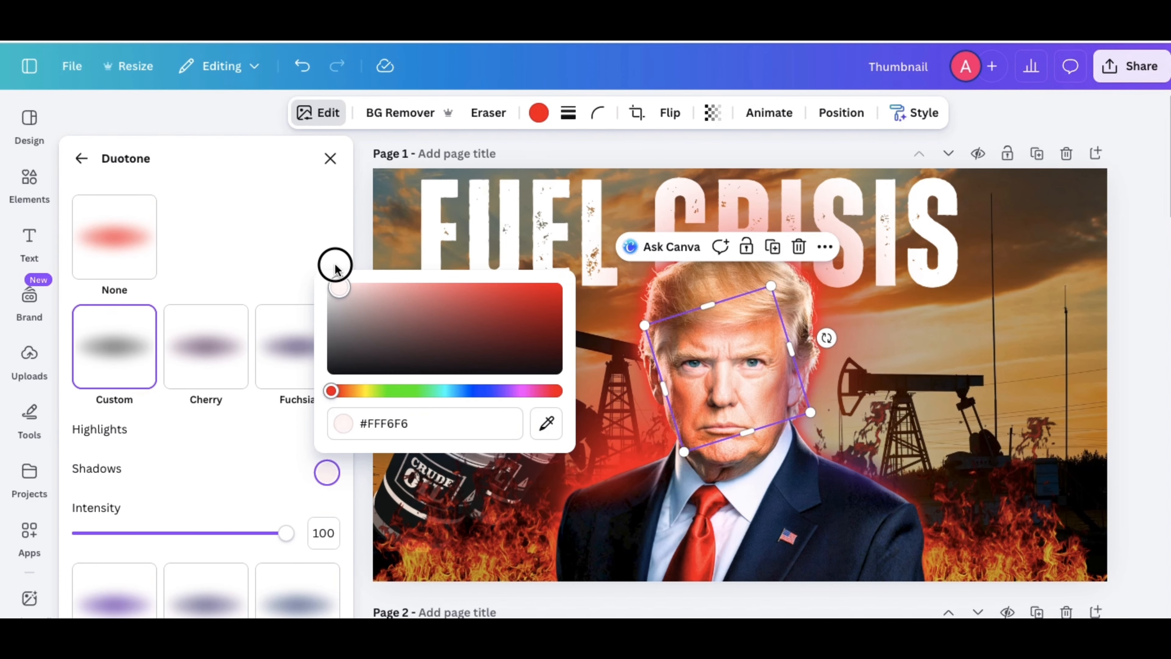
{"action": "left_click", "coordinate": [306, 224]}
{"action": "left_click", "coordinate": [330, 159]}
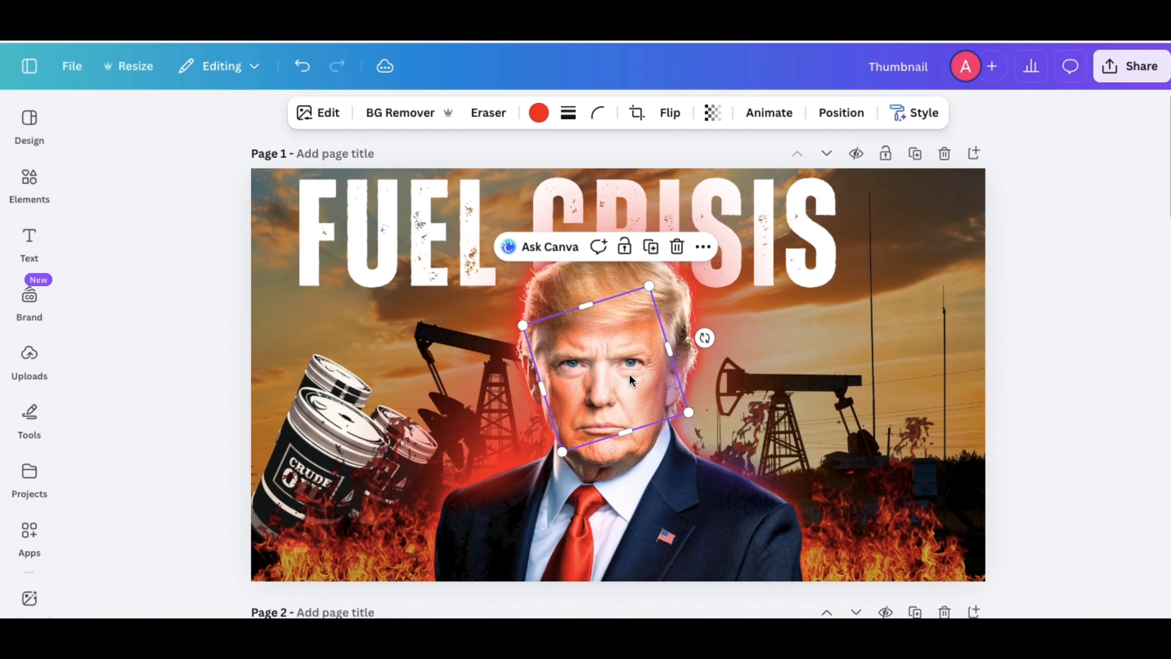
Rotate the white highlight, move it up over the portrait's hair and forehead, and widen it slightly.
{"action": "left_click_drag", "start_coordinate": [708, 339], "coordinate": [593, 431]}
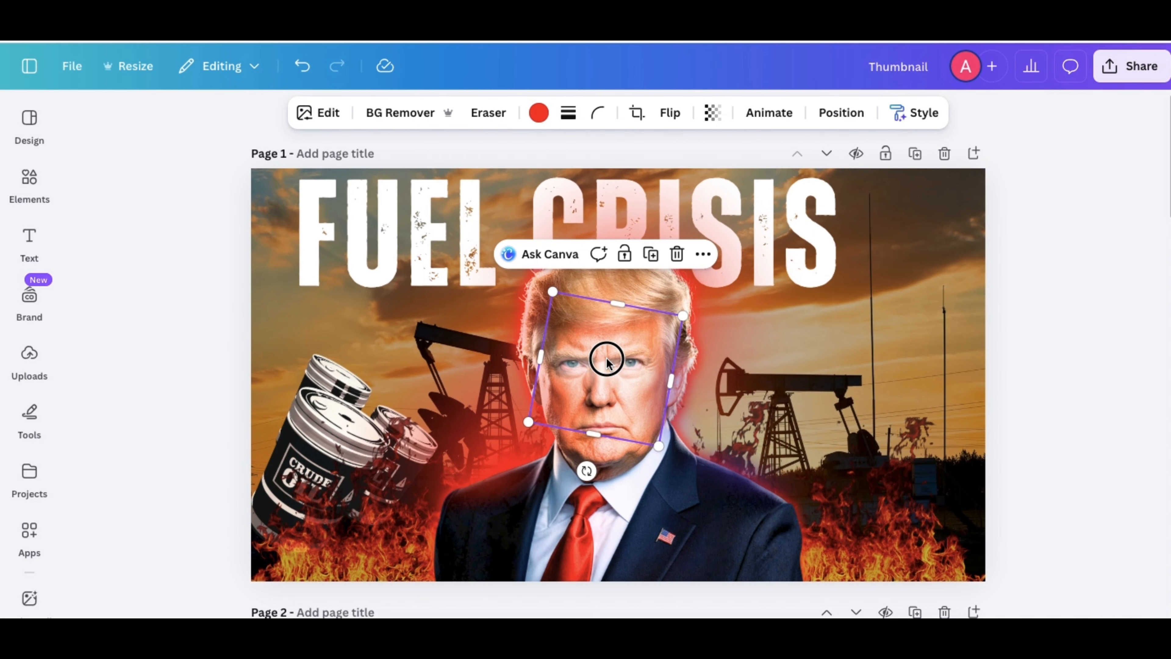
{"action": "left_click_drag", "start_coordinate": [606, 358], "coordinate": [604, 314]}
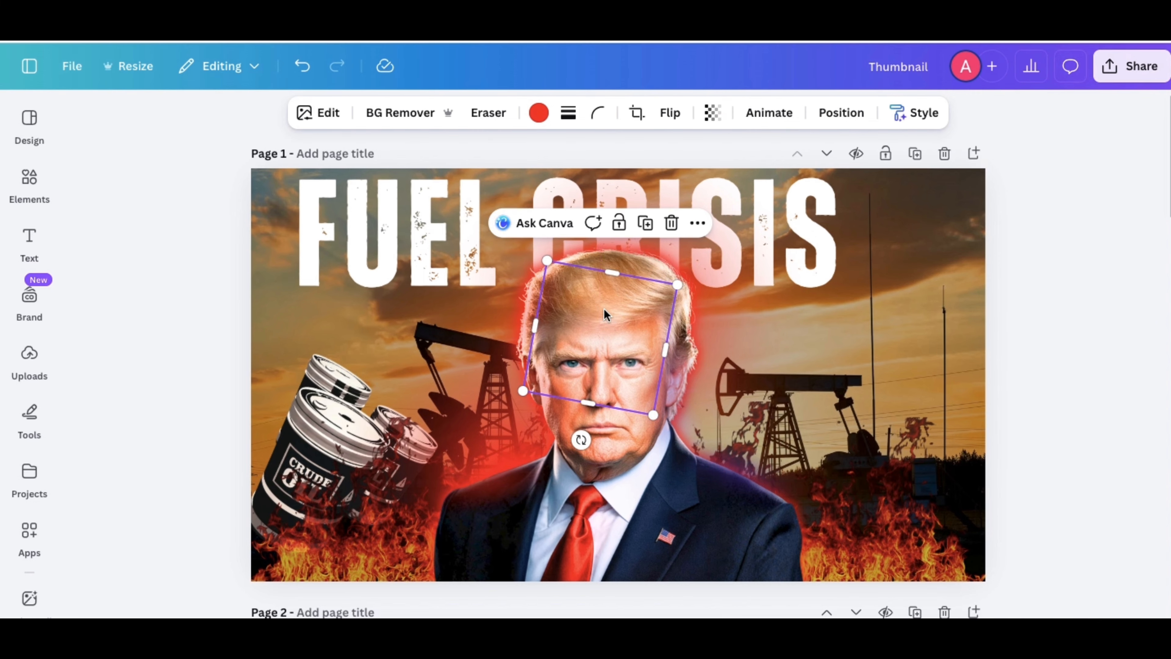
{"action": "left_click_drag", "start_coordinate": [670, 346], "coordinate": [686, 346]}
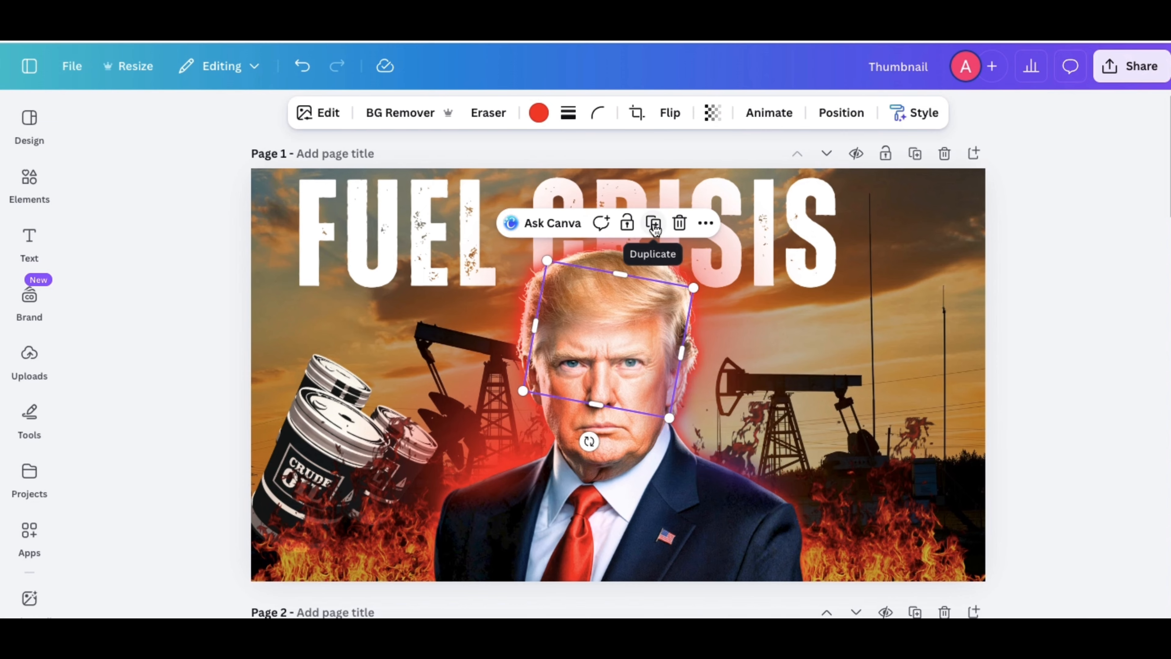
Duplicate the white highlight twice, placing one copy over the chin and collar and the other, rotated, over the left side of the face.
{"action": "left_click", "coordinate": [654, 224]}
{"action": "left_click_drag", "start_coordinate": [625, 295], "coordinate": [578, 462]}
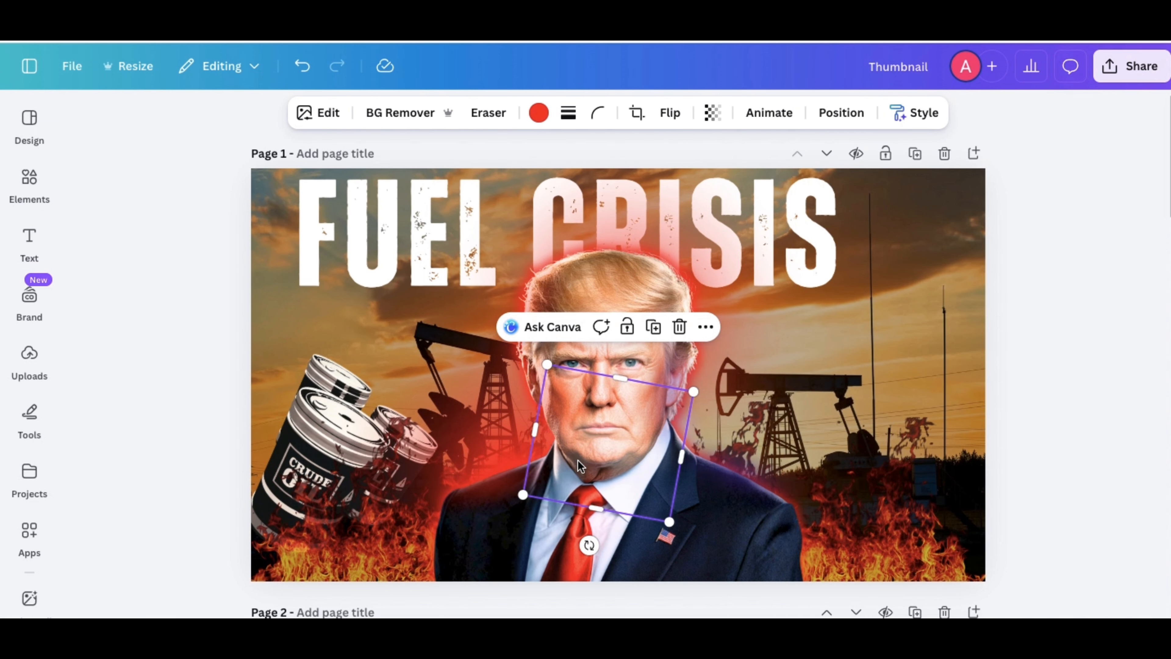
{"action": "left_click", "coordinate": [653, 326]}
{"action": "left_click_drag", "start_coordinate": [608, 525], "coordinate": [613, 387]}
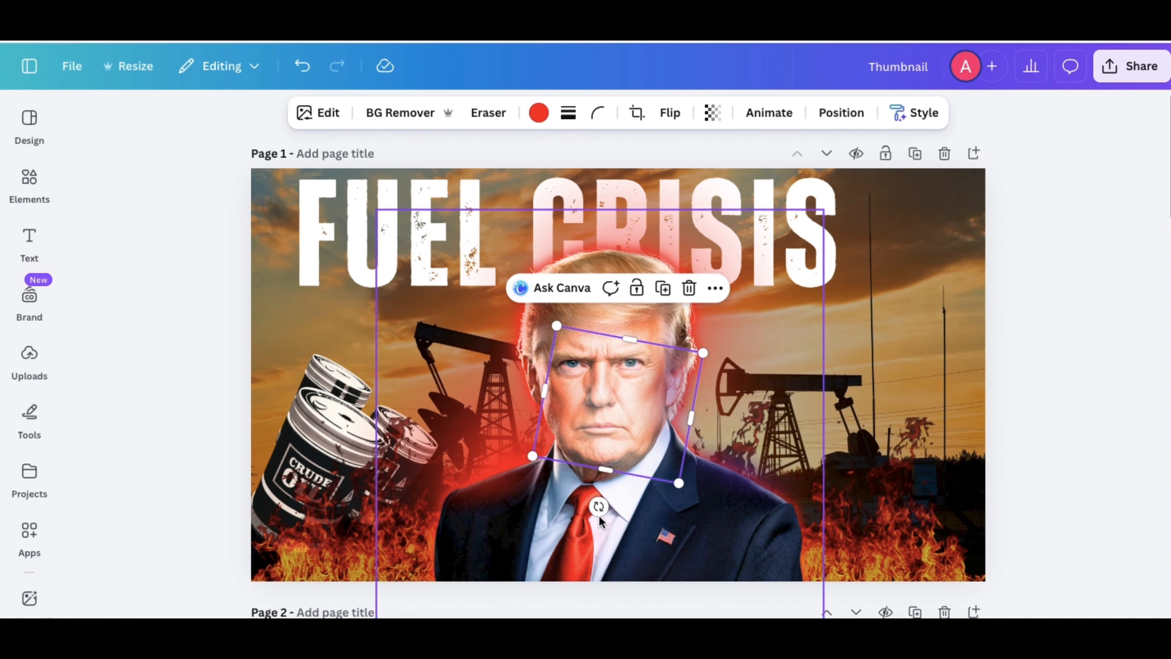
{"action": "left_click_drag", "start_coordinate": [601, 497], "coordinate": [429, 431]}
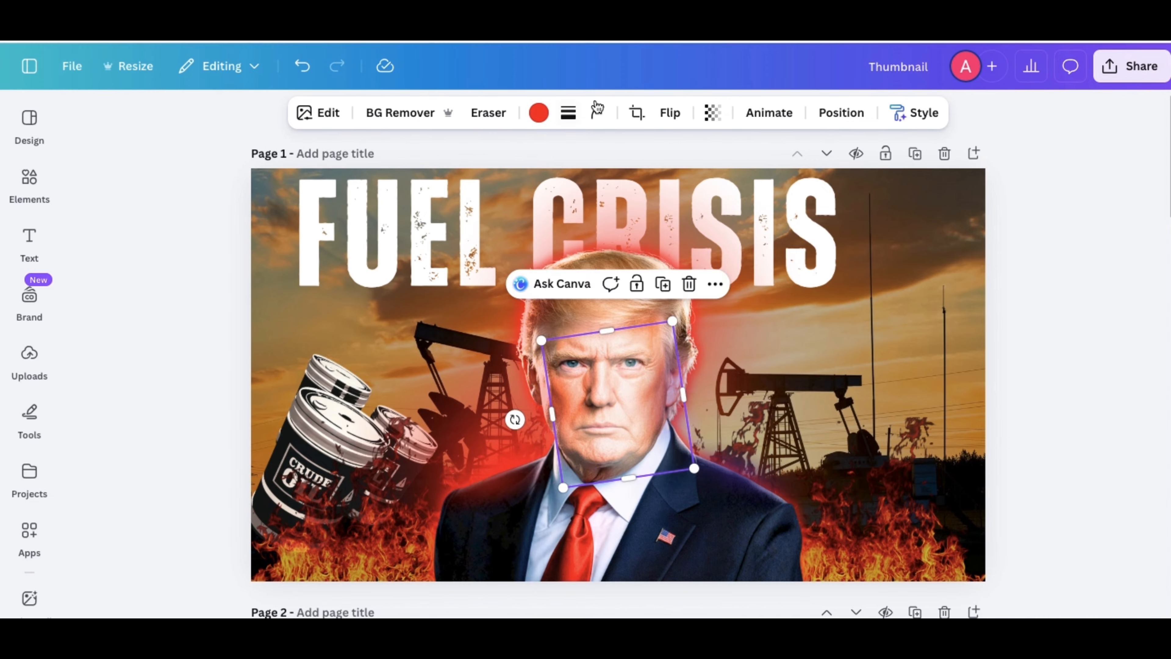
{"action": "left_click", "coordinate": [714, 115]}
{"action": "left_click_drag", "start_coordinate": [634, 357], "coordinate": [598, 397]}
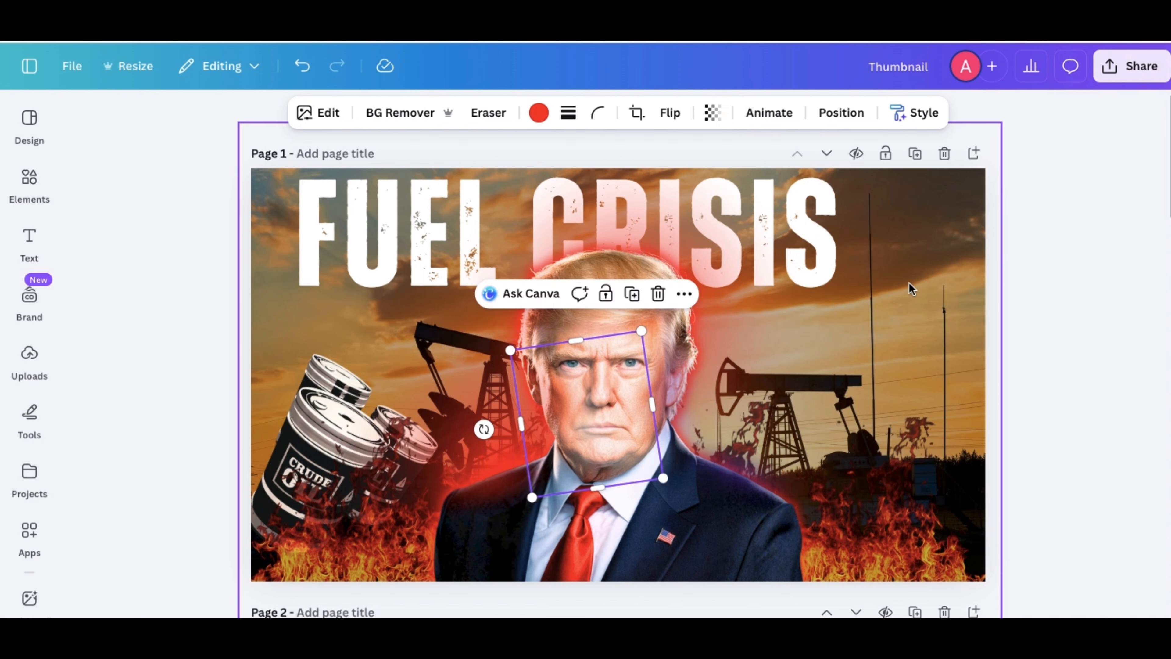
{"action": "left_click", "coordinate": [999, 270]}
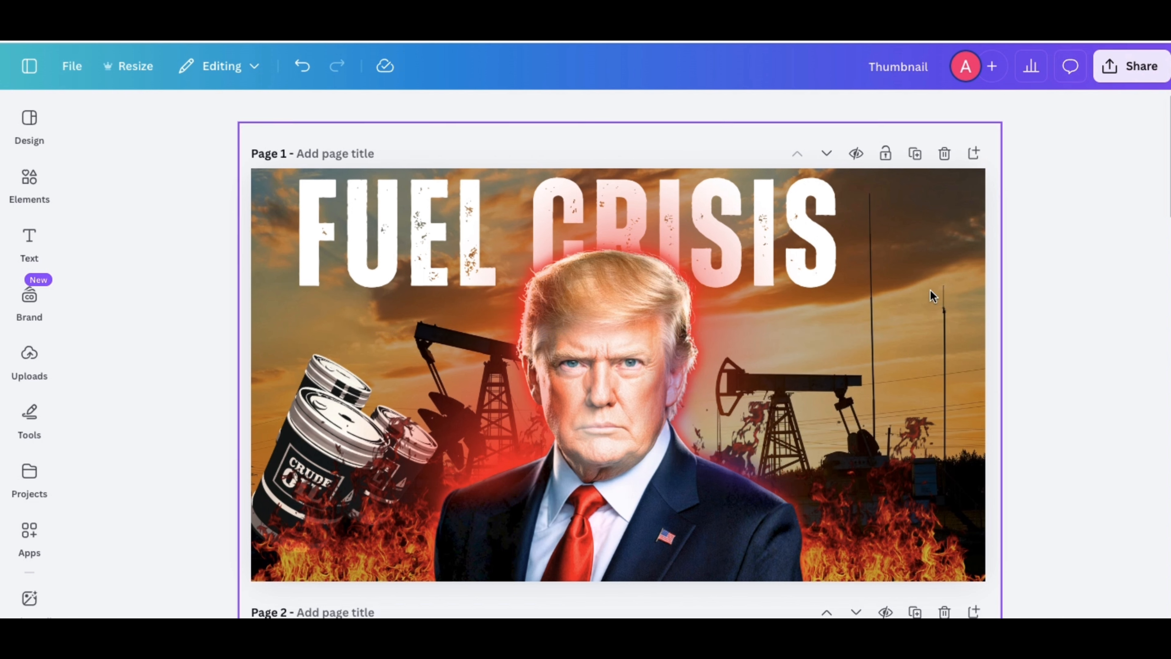
Nudge the glow beside the face to the left, reduce the "FUEL CRISIS" heading to font size 186 and shift it left along the page top.
{"action": "left_click", "coordinate": [483, 398]}
{"action": "left_click_drag", "start_coordinate": [498, 392], "coordinate": [476, 390]}
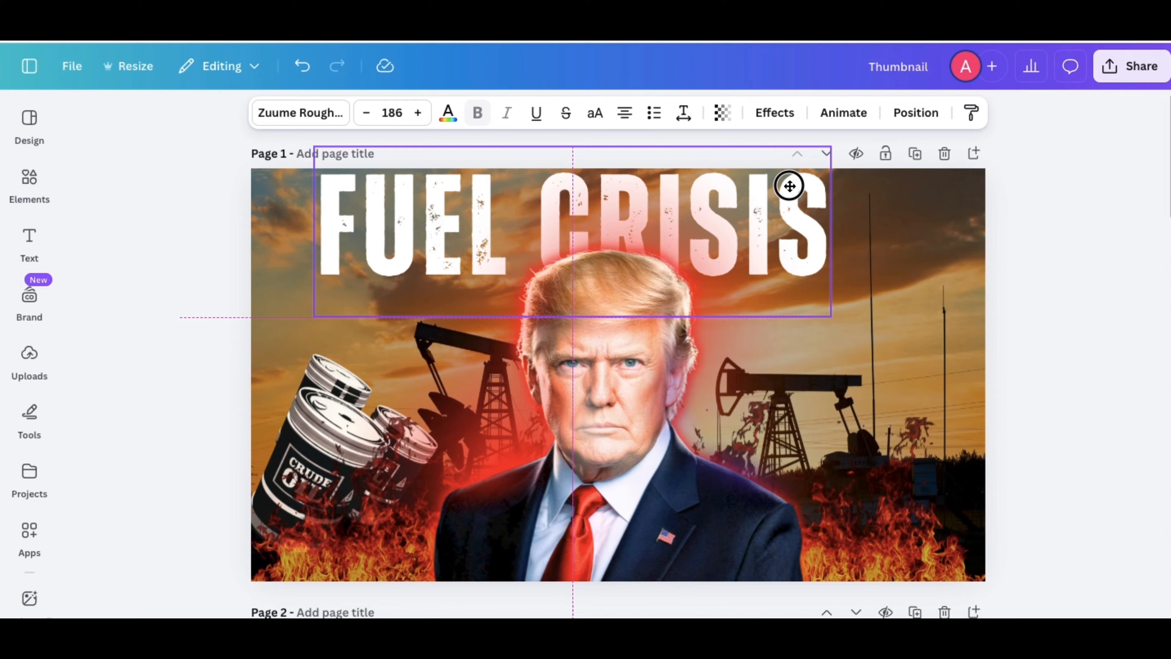
{"action": "left_click_drag", "start_coordinate": [789, 186], "coordinate": [768, 188]}
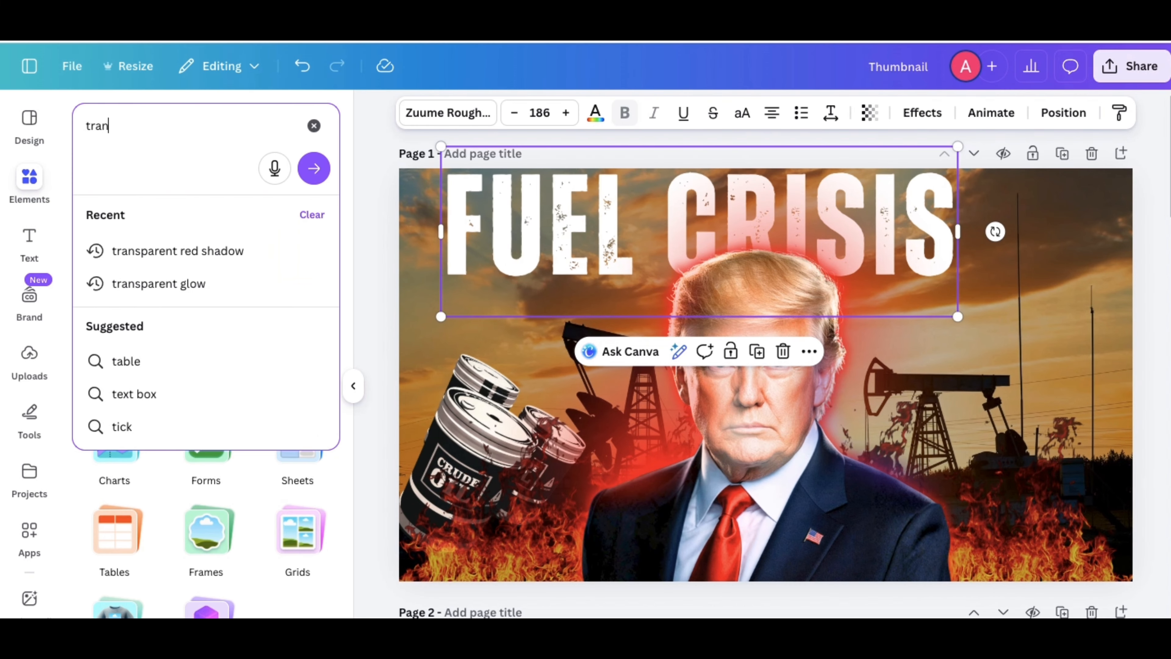
Search the elements for "transparent gradient", show all matching graphics and add the black gradient that fades downward.
{"action": "type", "text": "gradient"}
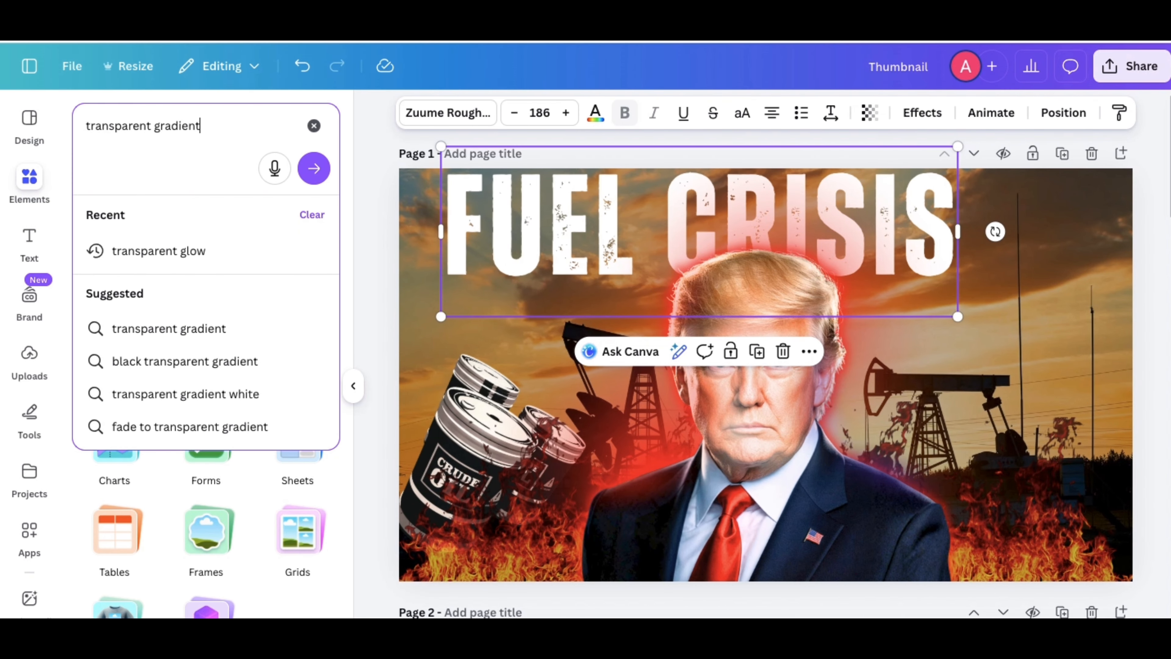
{"action": "key", "text": "Return"}
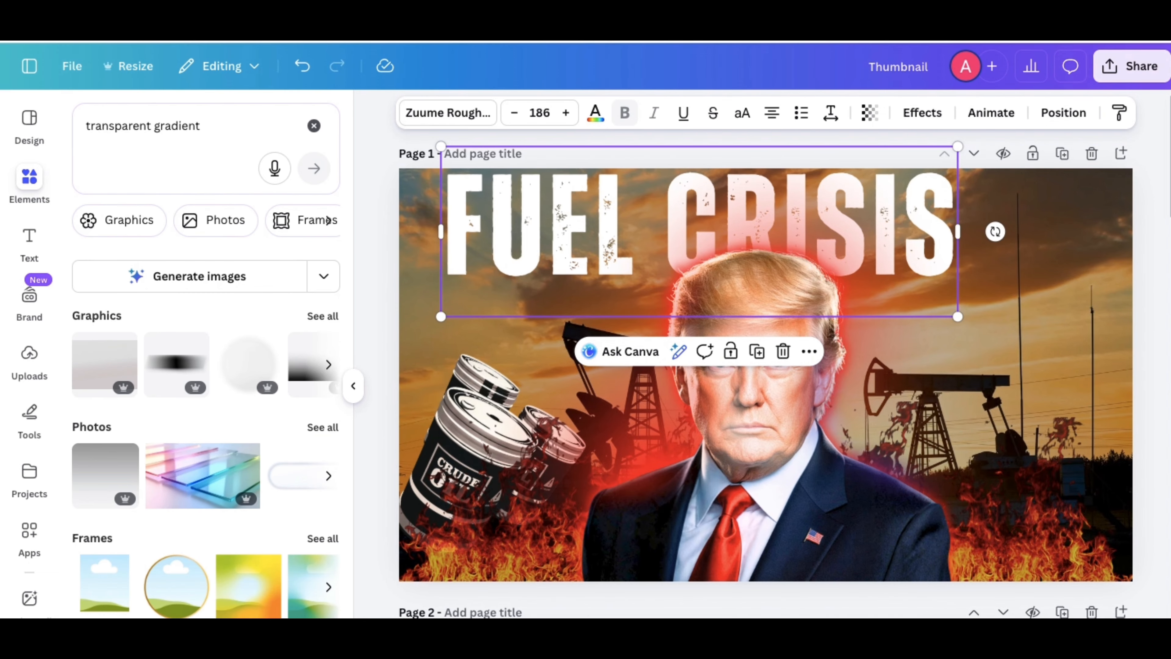
{"action": "left_click", "coordinate": [319, 316]}
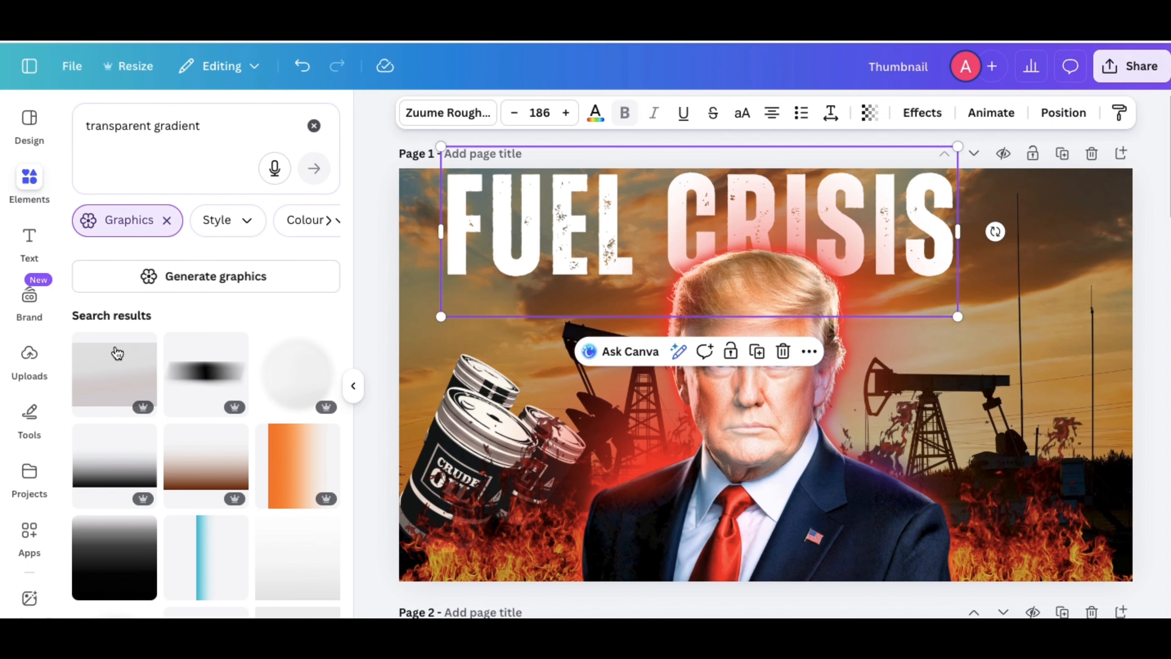
{"action": "scroll", "coordinate": [128, 536], "scroll_direction": "down", "scroll_amount": 3}
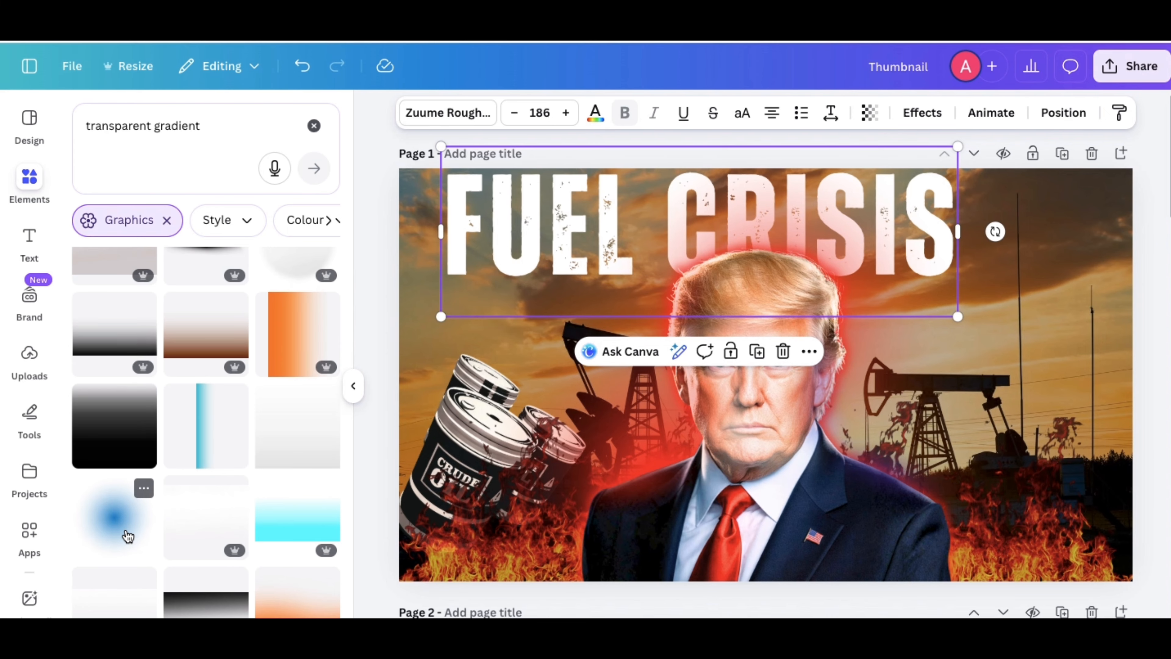
{"action": "scroll", "coordinate": [213, 582], "scroll_direction": "down", "scroll_amount": 3}
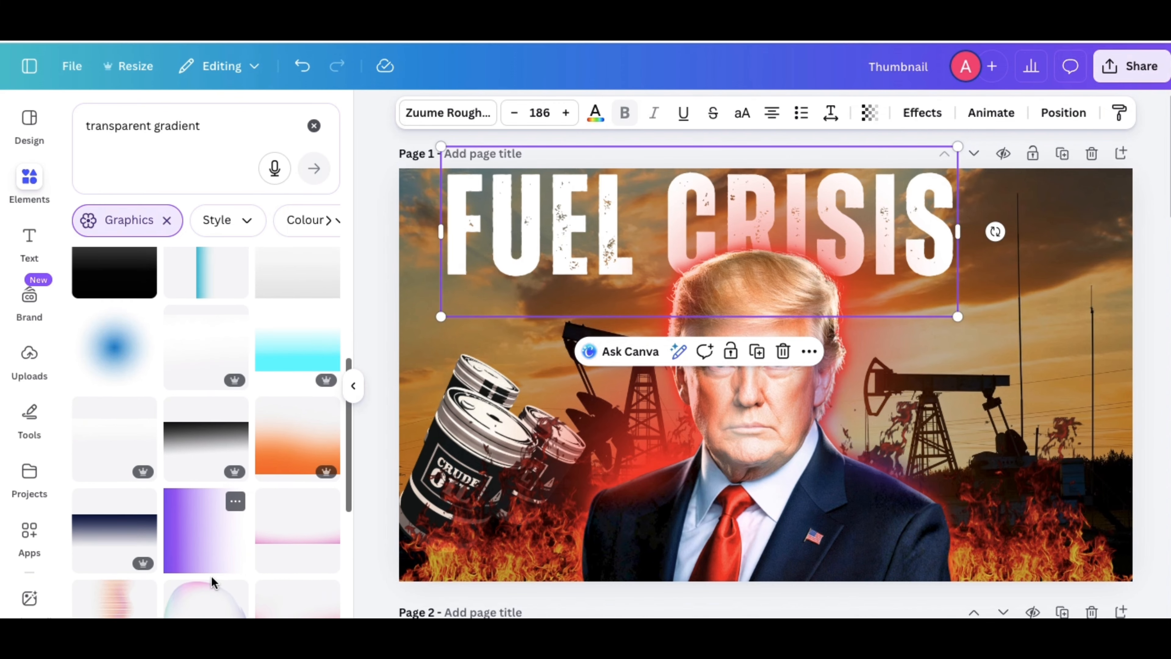
{"action": "left_click", "coordinate": [199, 441]}
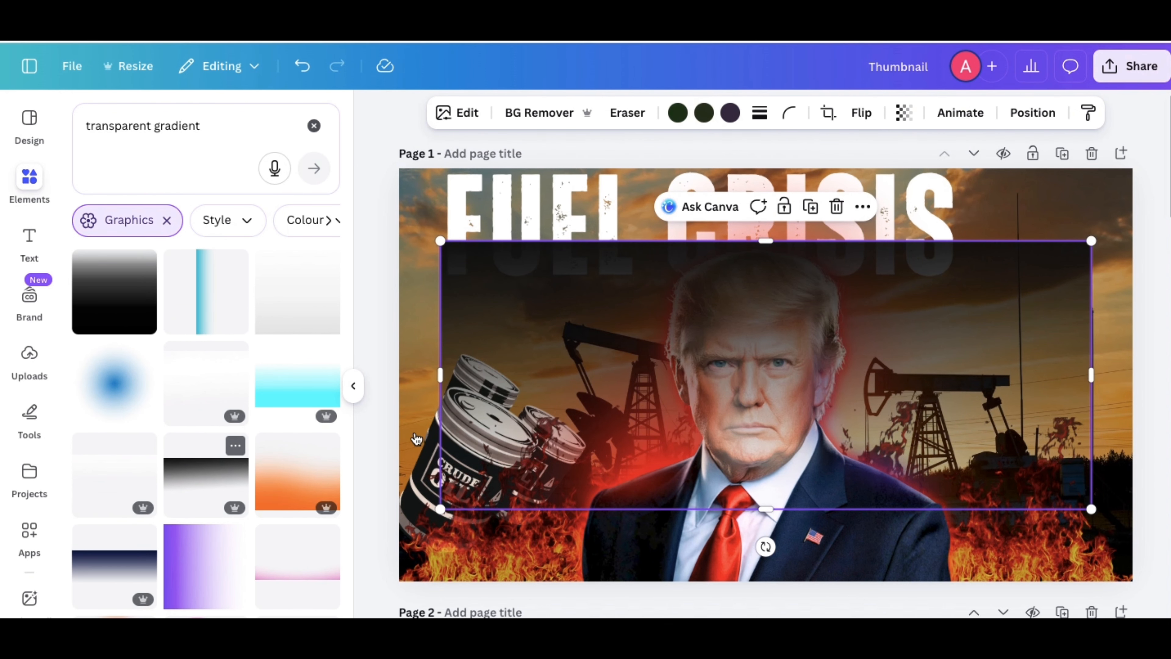
Move the black gradient to the top of page 1, stretch it across the full width and layer it directly behind the heading.
{"action": "left_click_drag", "start_coordinate": [786, 348], "coordinate": [722, 271]}
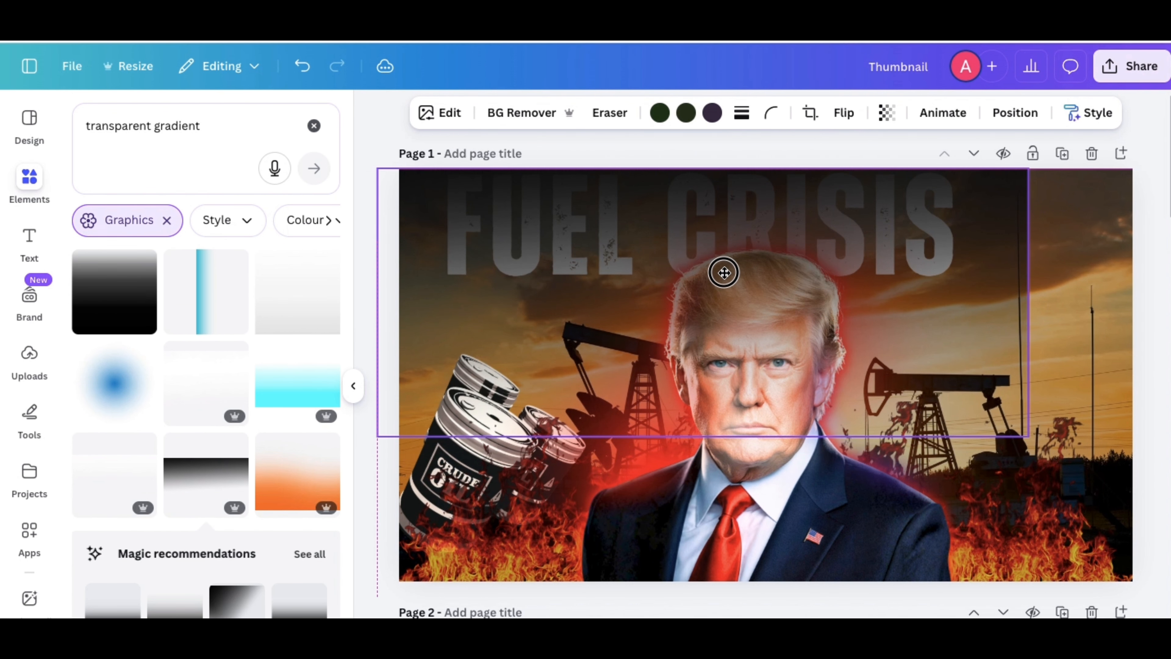
{"action": "left_click_drag", "start_coordinate": [1094, 299], "coordinate": [1168, 291]}
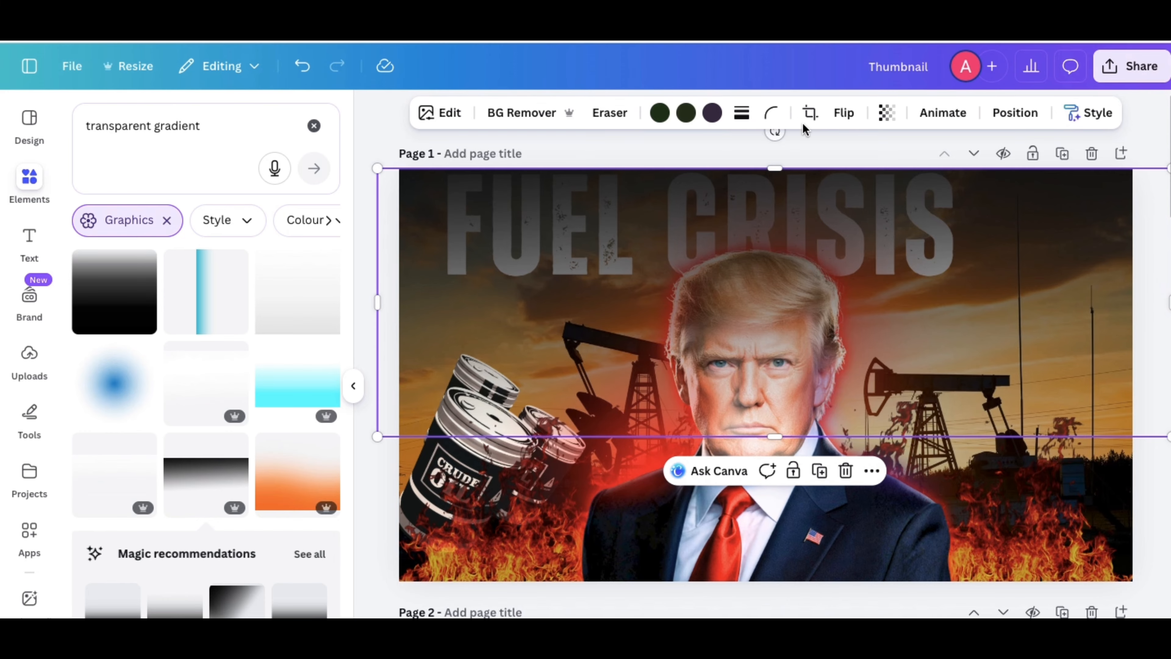
{"action": "left_click", "coordinate": [1032, 119]}
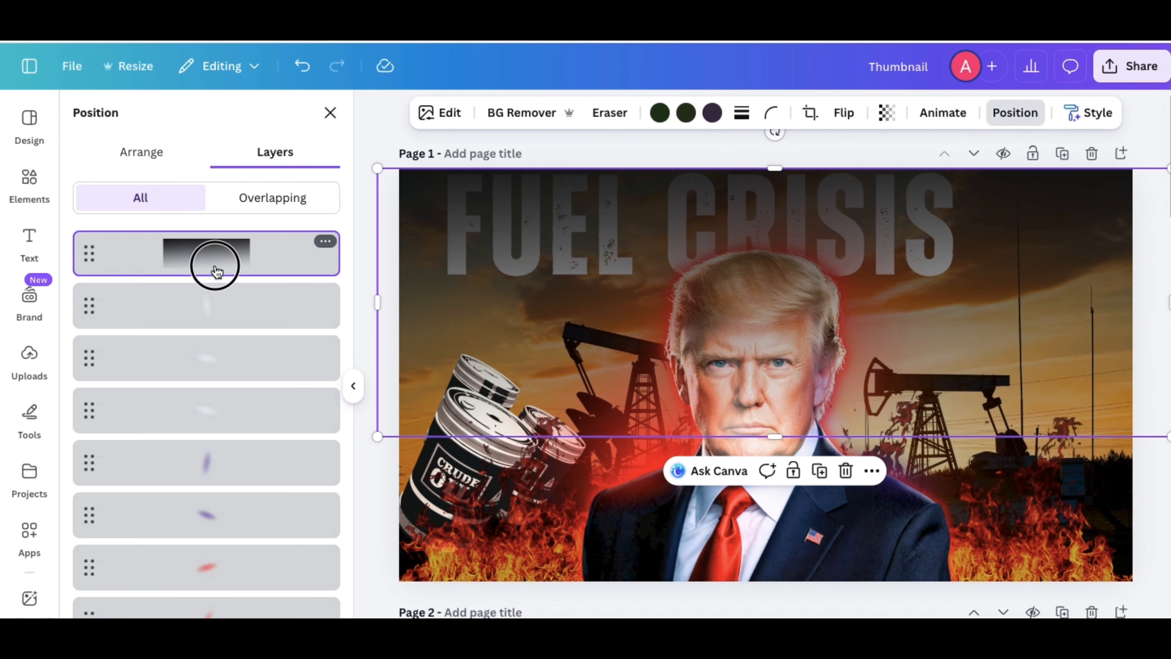
{"action": "left_click_drag", "start_coordinate": [217, 271], "coordinate": [215, 527]}
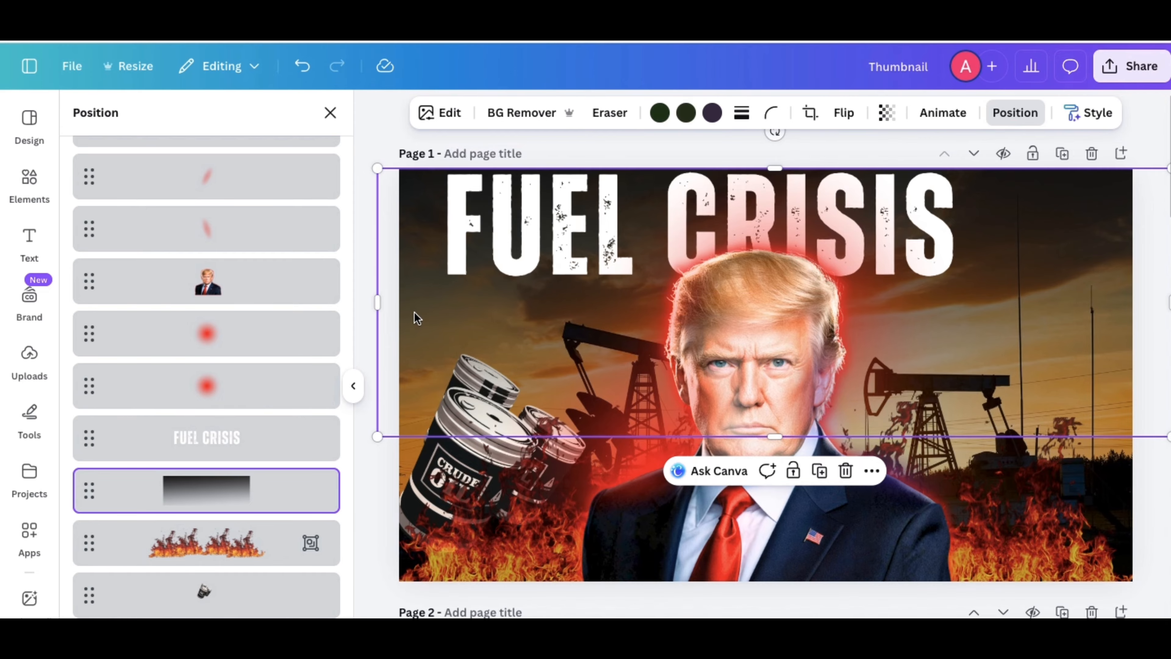
{"action": "left_click_drag", "start_coordinate": [414, 308], "coordinate": [382, 303]}
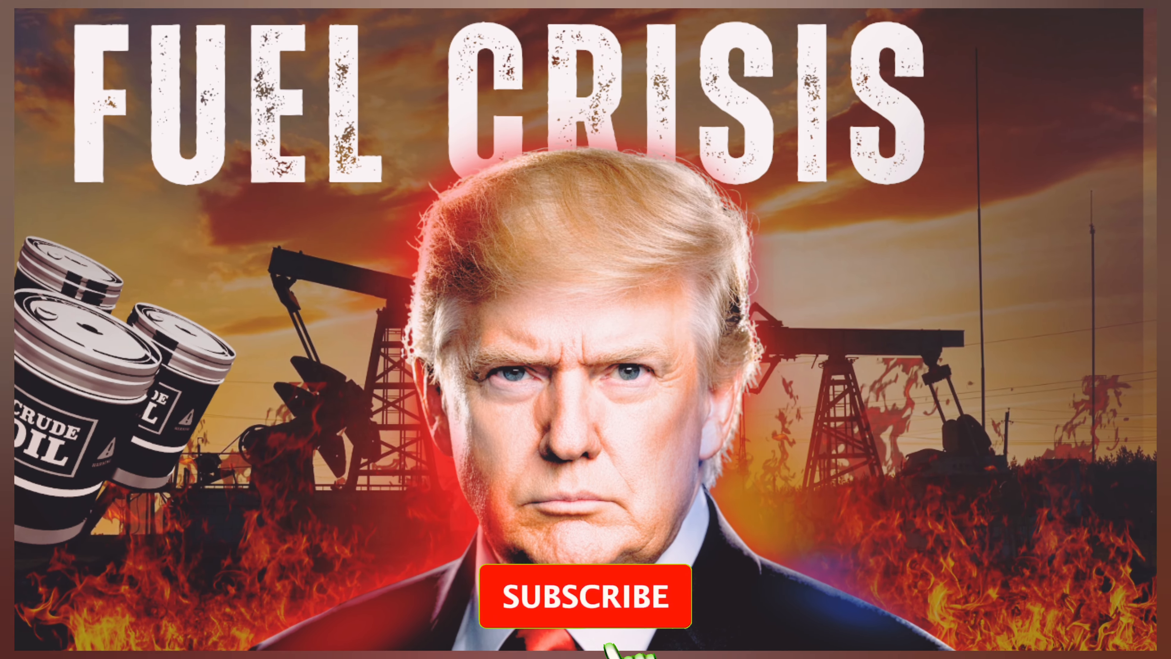